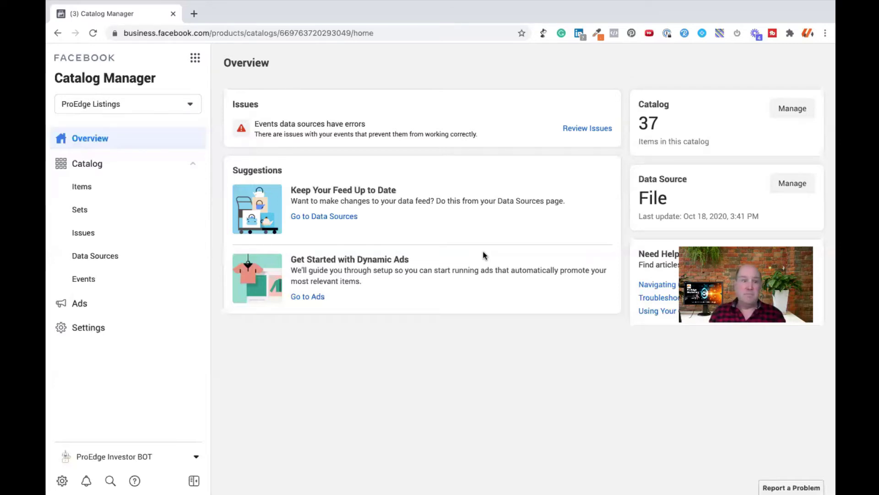
Open the Sets page to show the All Home Listings set and its 37 listings
left_click(83, 210)
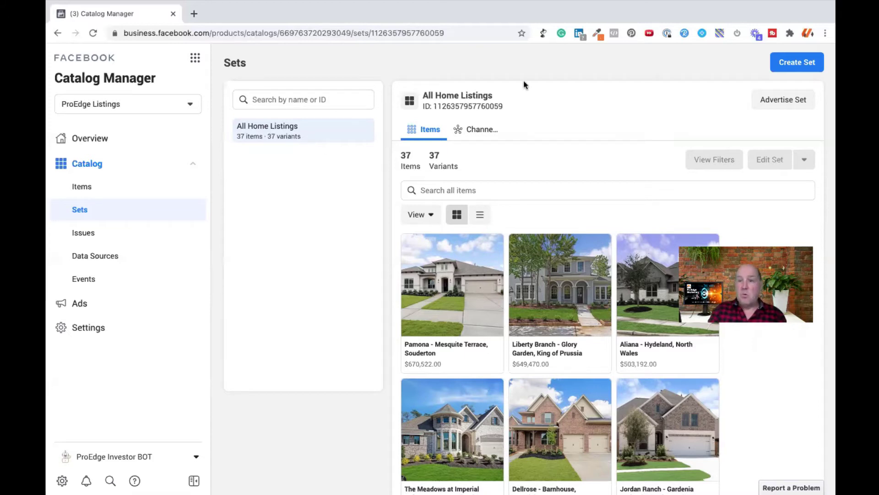
Create a new set named 'Homes Under 400k' whose rule filters on Price
left_click(797, 65)
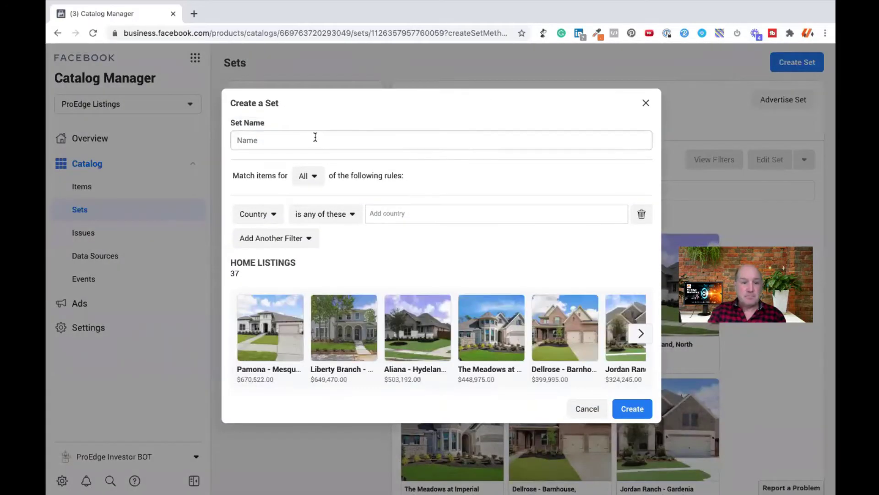
left_click(315, 139)
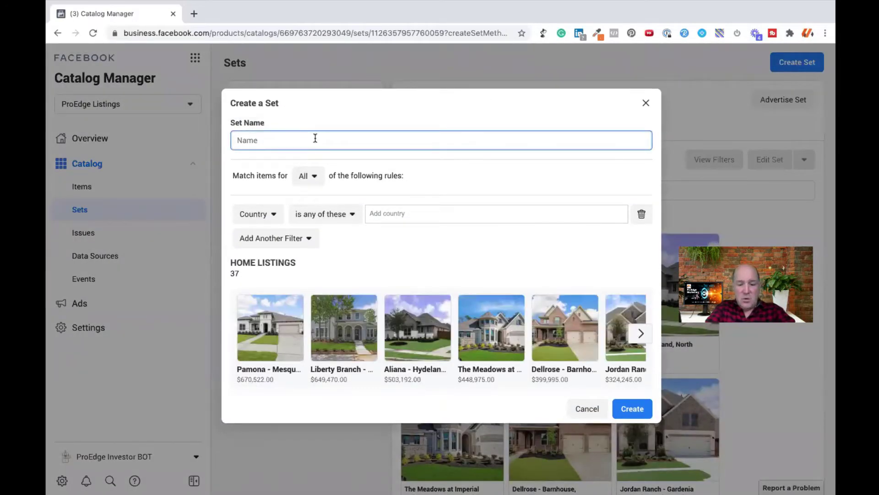
type("Homes ")
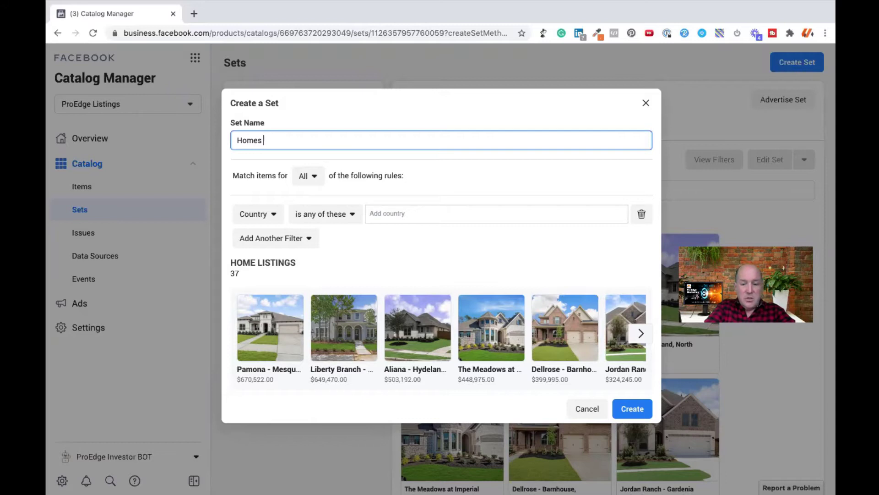
type("Under 400k")
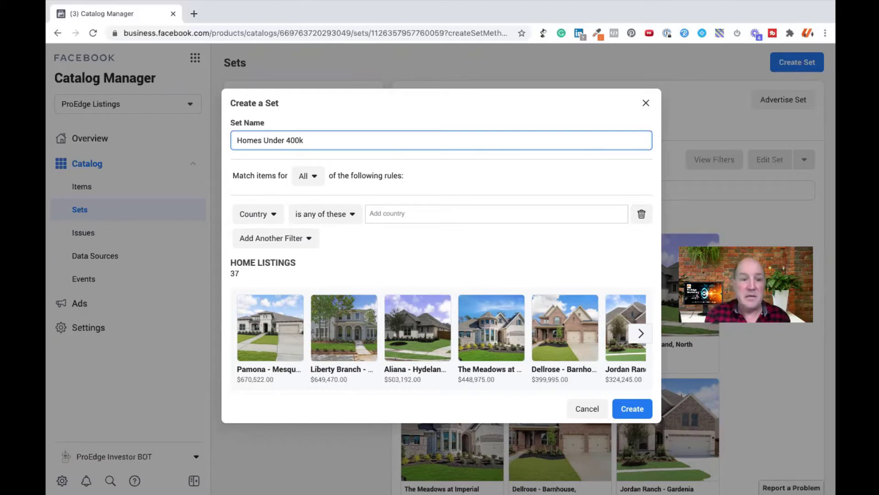
left_click(267, 214)
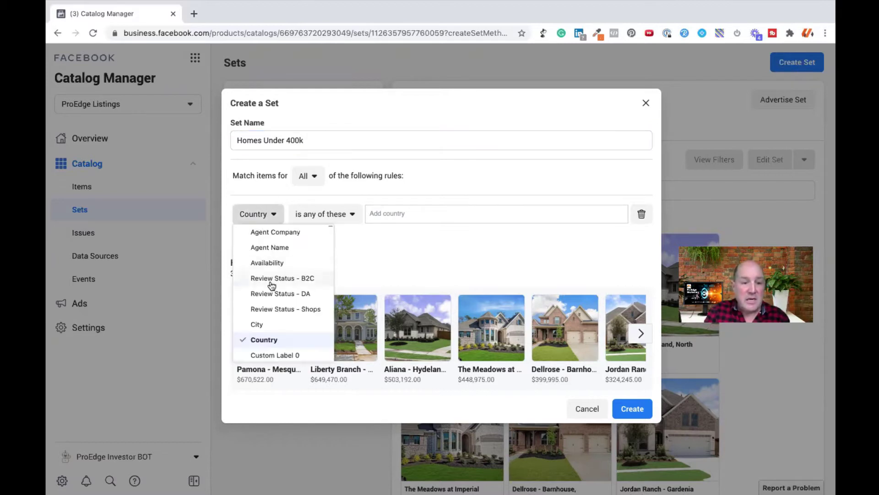
scroll(273, 286, "down", 3)
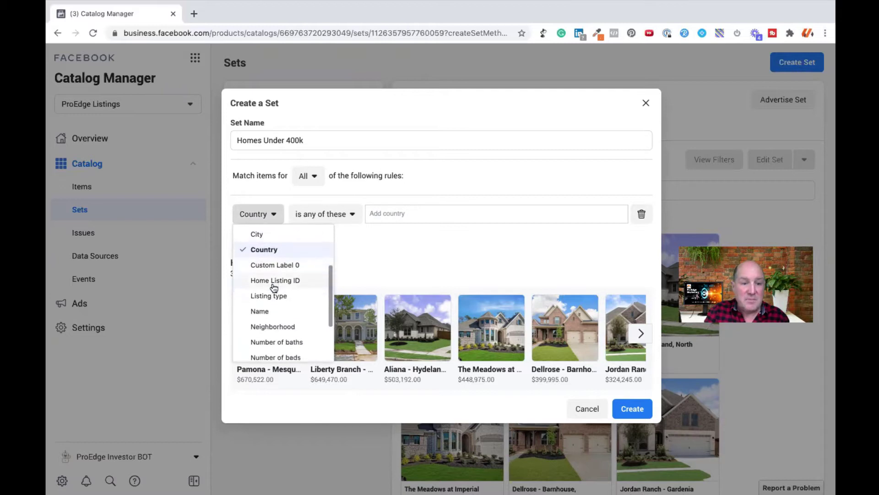
scroll(274, 287, "down", 3)
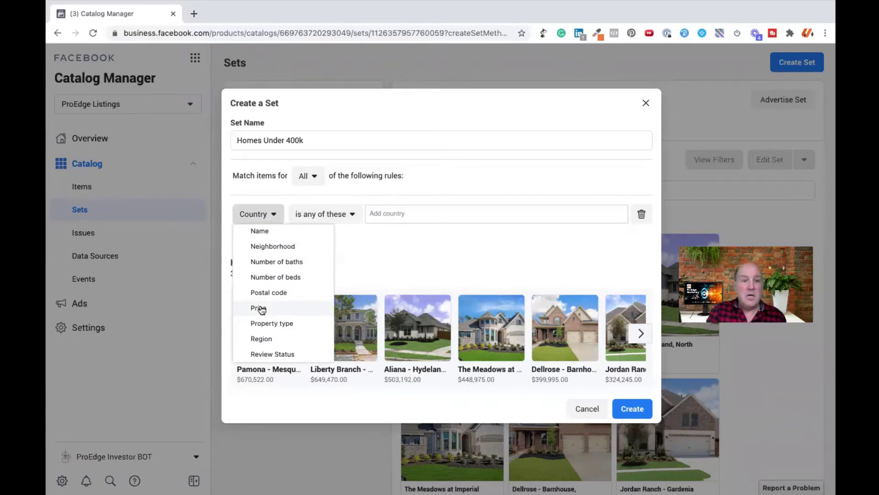
left_click(261, 308)
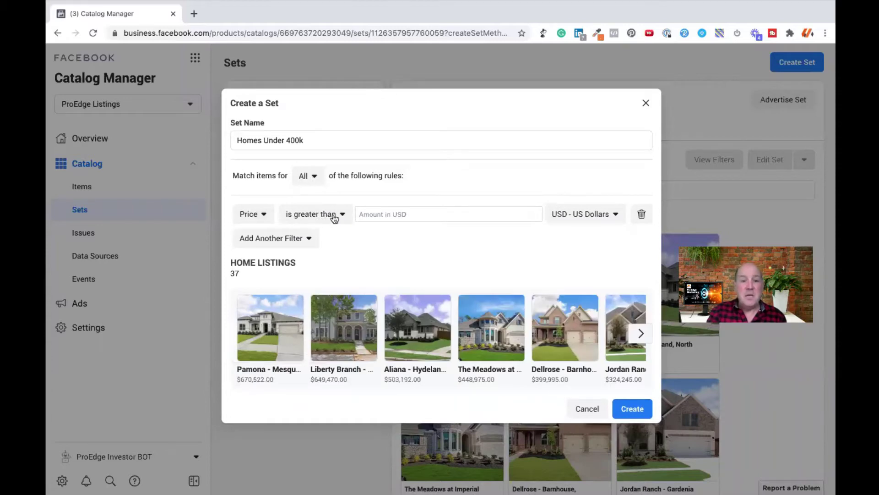
Set the rule to Price 'is less than or equal to' 400000 USD
left_click(335, 219)
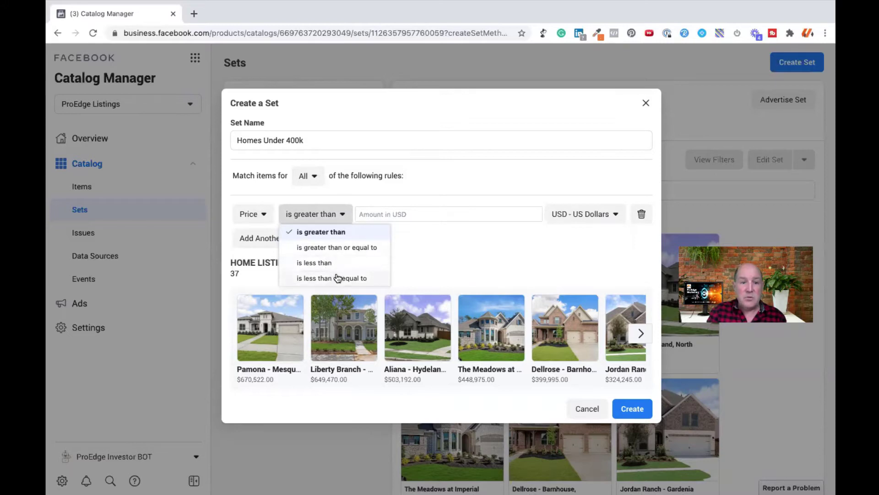
left_click(337, 278)
left_click(399, 216)
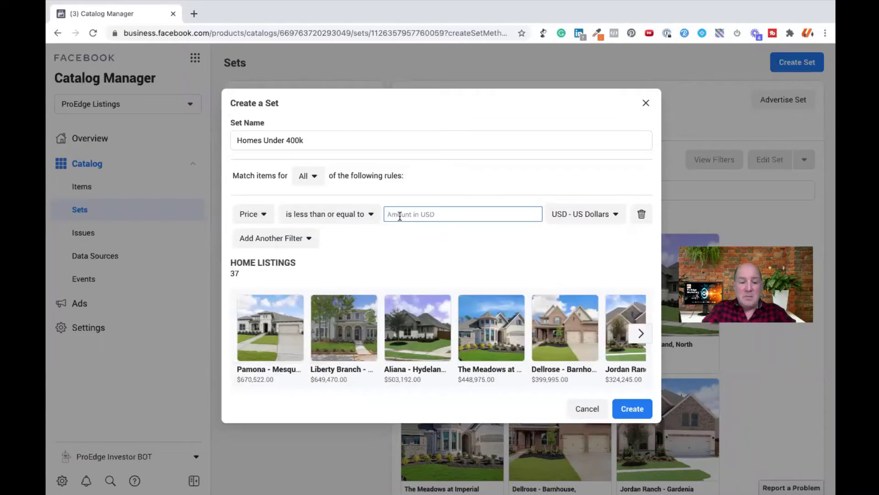
type("40000")
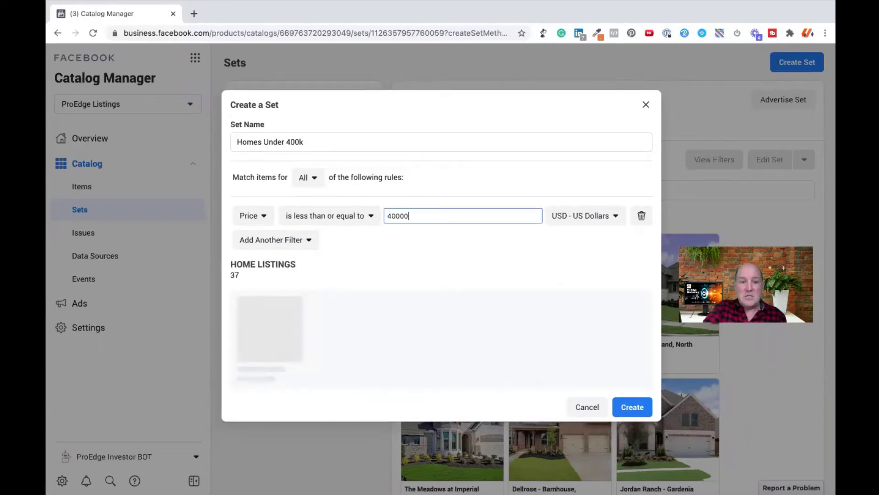
type("0")
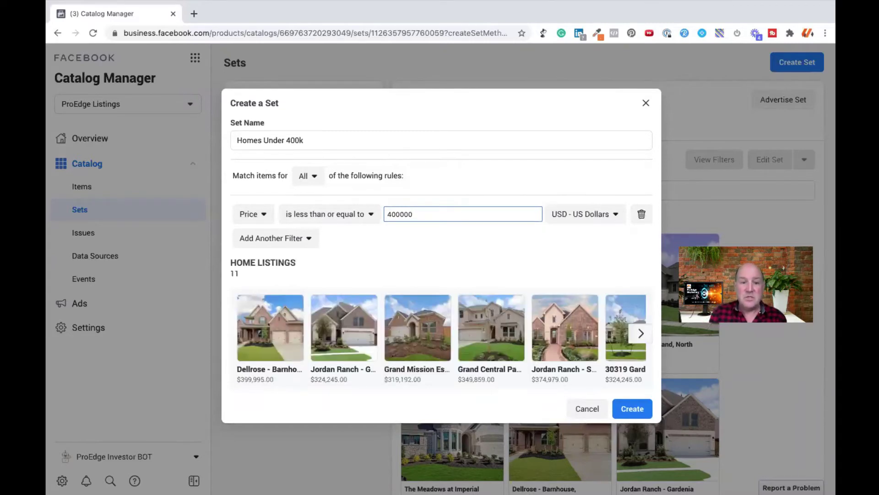
Try price limits 500000, 600000, 200000 and 300000, then settle back on 400000
left_click(390, 216)
key("BackSpace")
type("5")
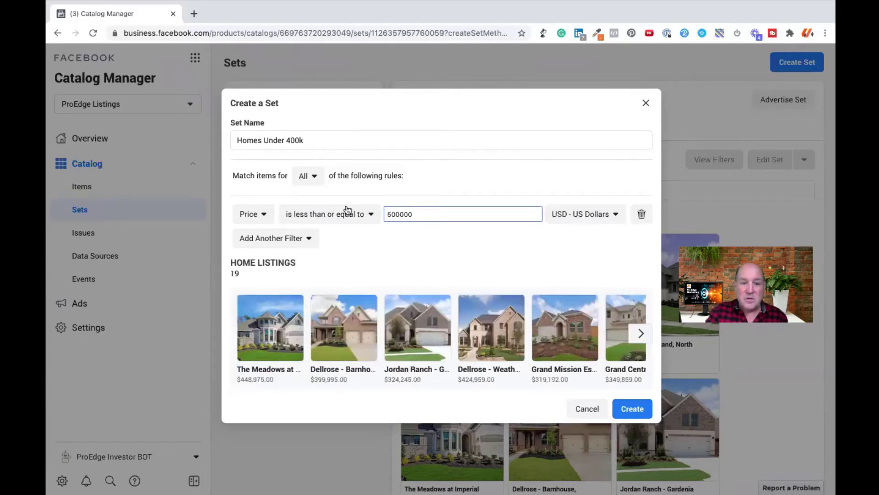
key("BackSpace")
type("6")
key("BackSpace")
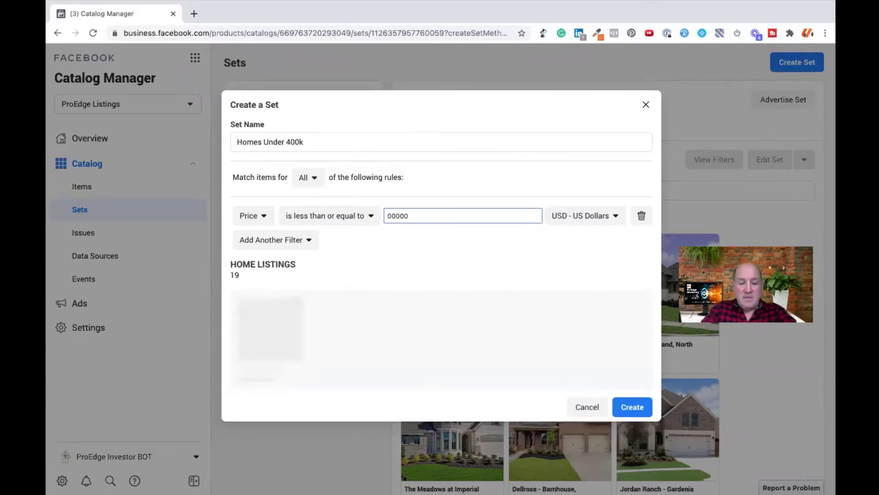
type("2")
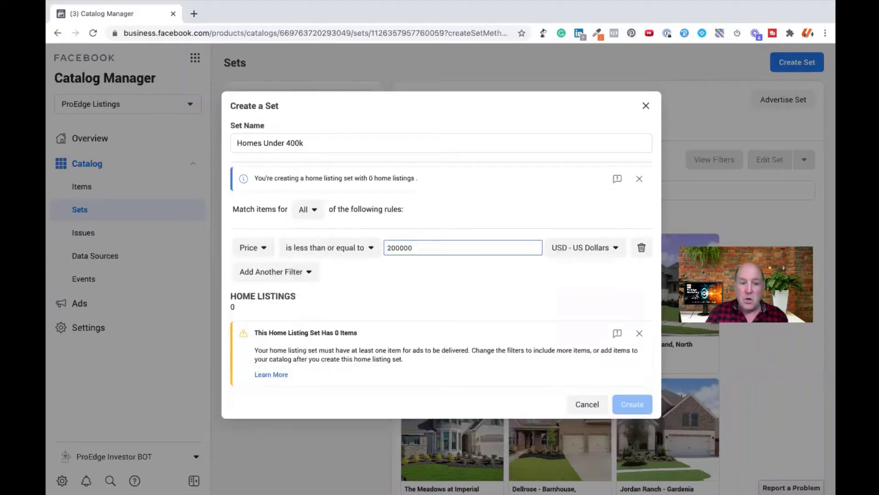
key("BackSpace")
type("3")
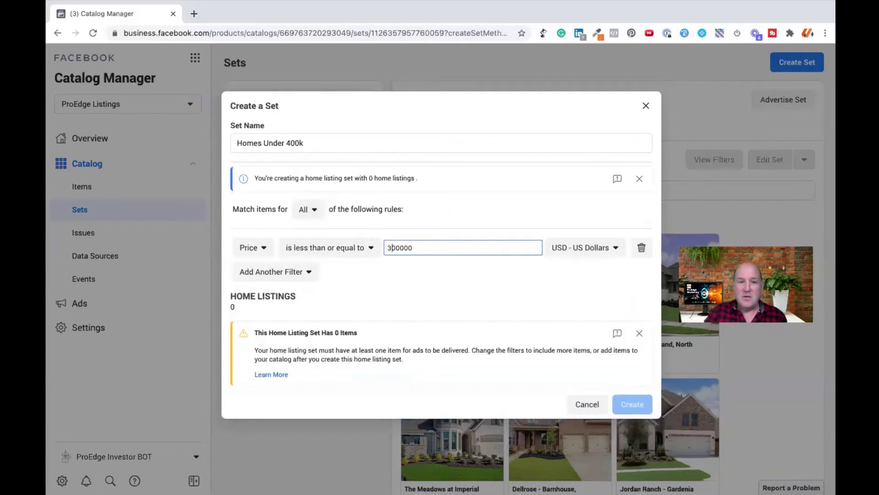
key("BackSpace")
type("4")
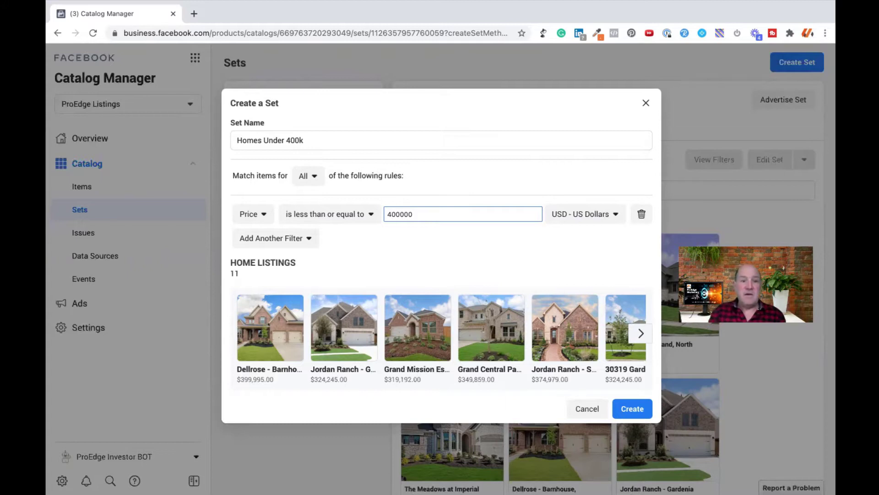
Save the Homes Under 400k set, review both sets, and return to the catalog overview
left_click(625, 407)
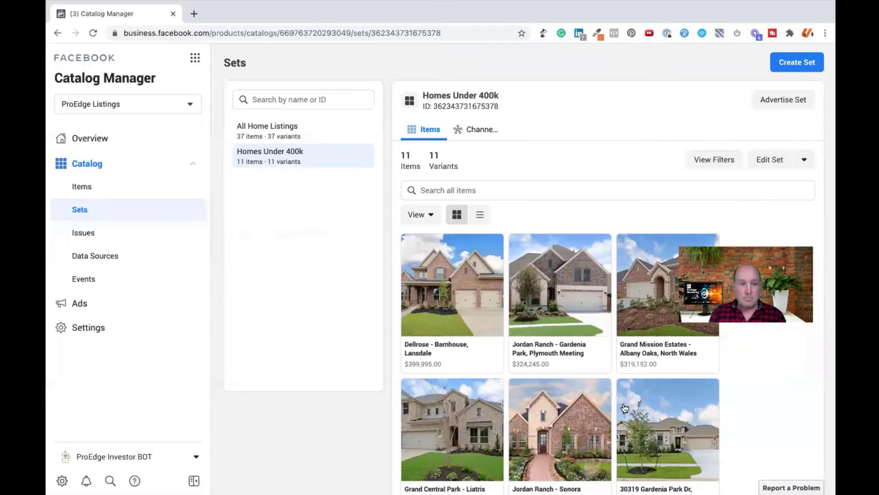
left_click(248, 134)
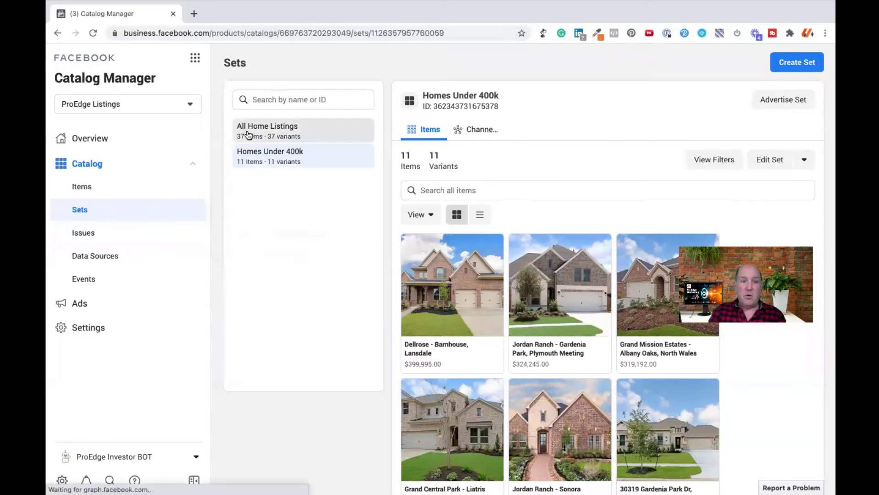
left_click(255, 154)
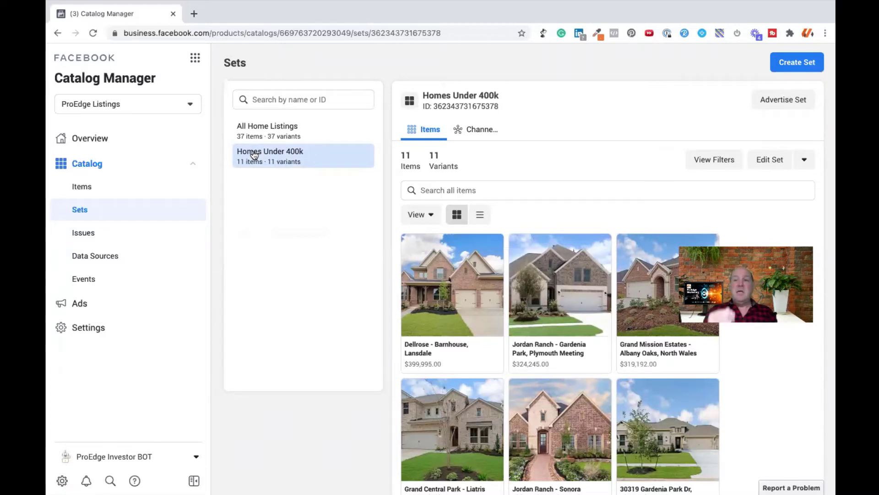
left_click(90, 140)
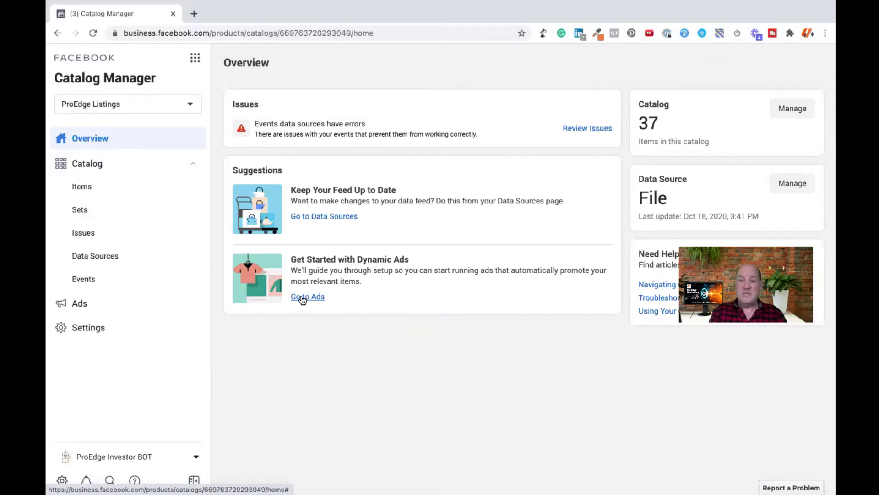
Go to the Dynamic Ads page, where only ad creation remains
left_click(302, 298)
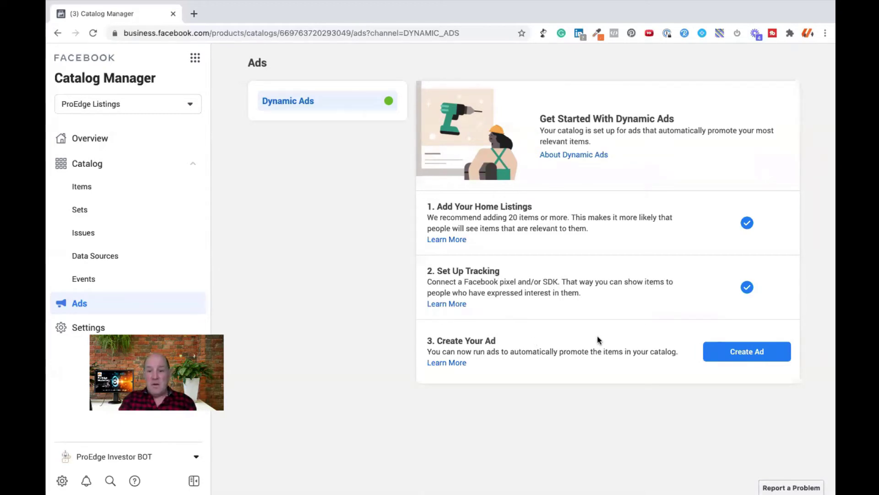
Start a dynamic ad under the ProEdge ChatBoT Ads ad account
left_click(754, 349)
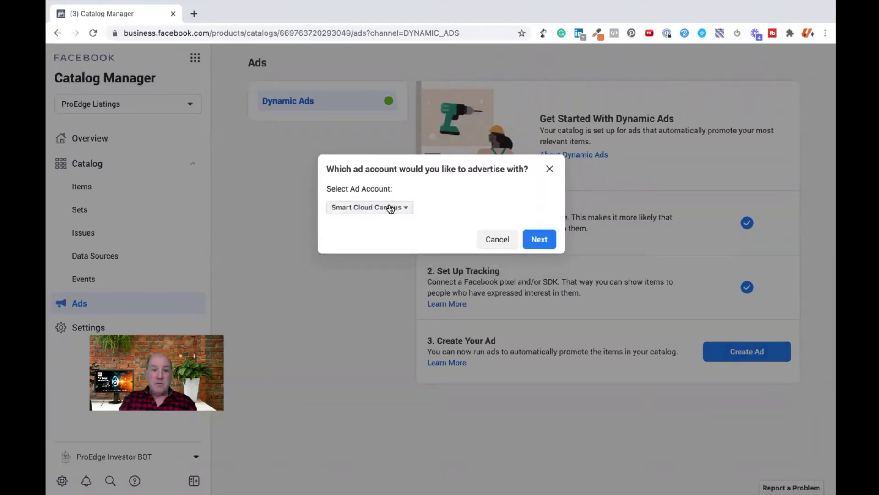
left_click(390, 207)
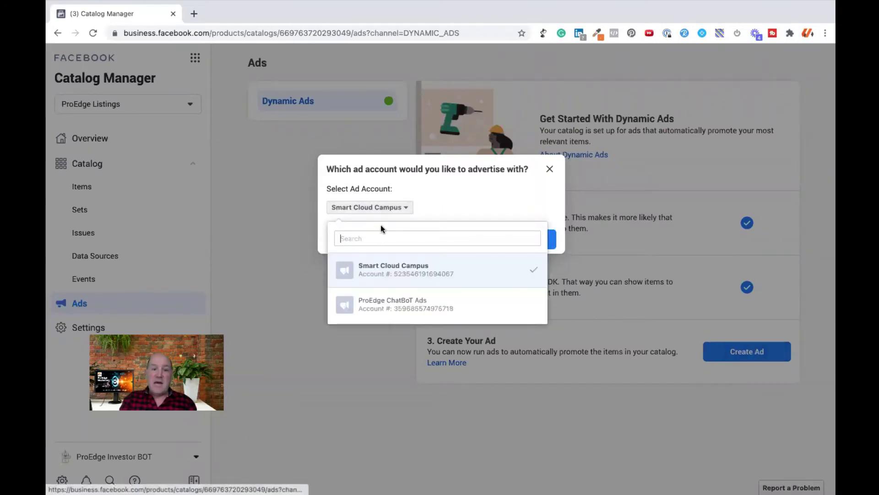
left_click(384, 303)
left_click(476, 200)
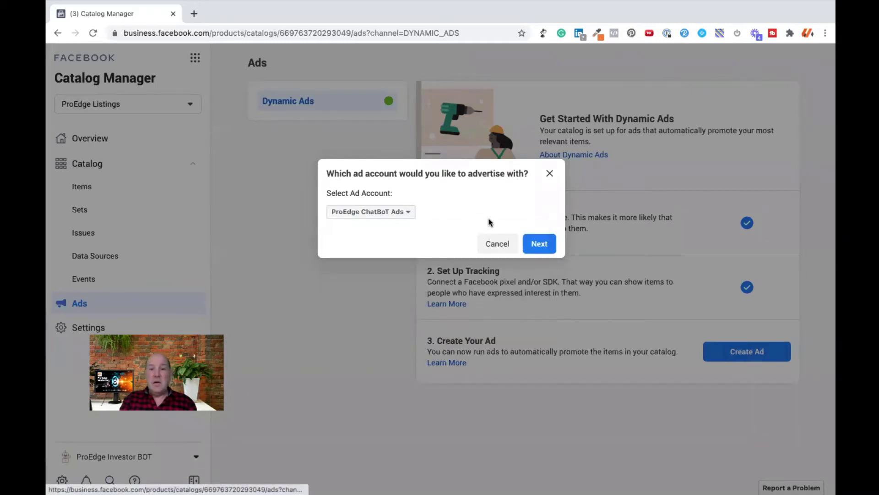
left_click(534, 239)
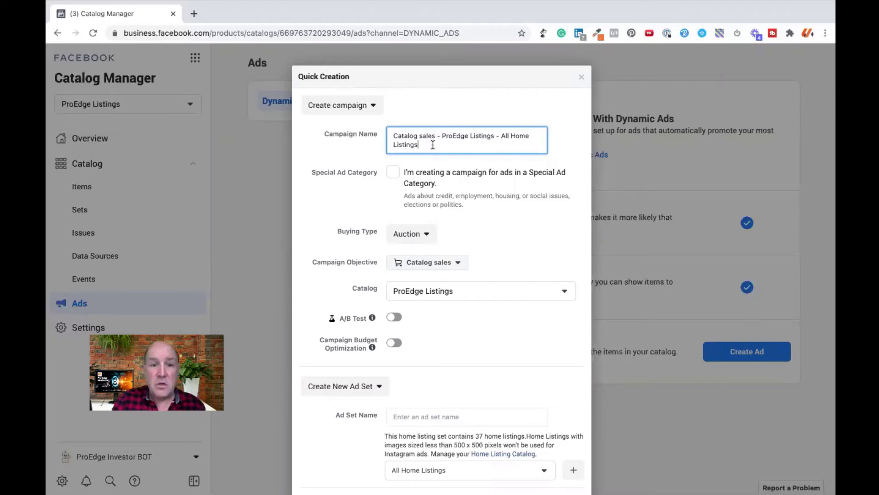
Rename the campaign to 'First Time Campaign'
left_click_drag(433, 144, 370, 132)
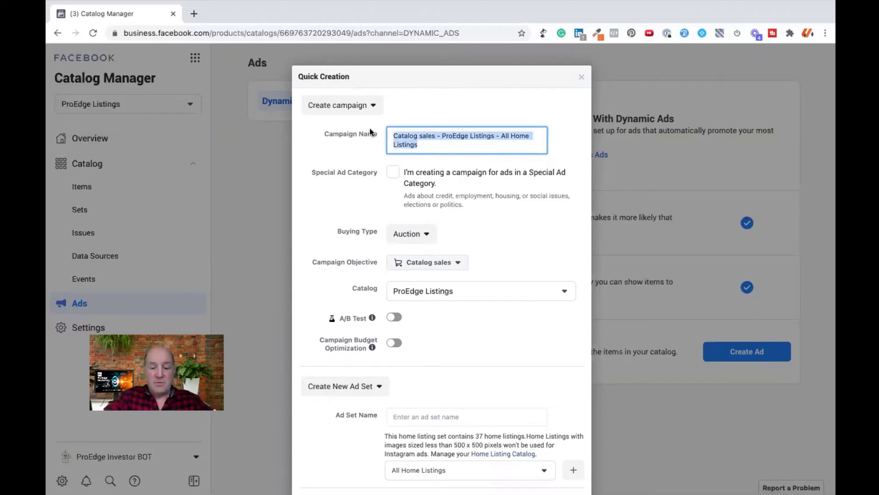
key("BackSpace")
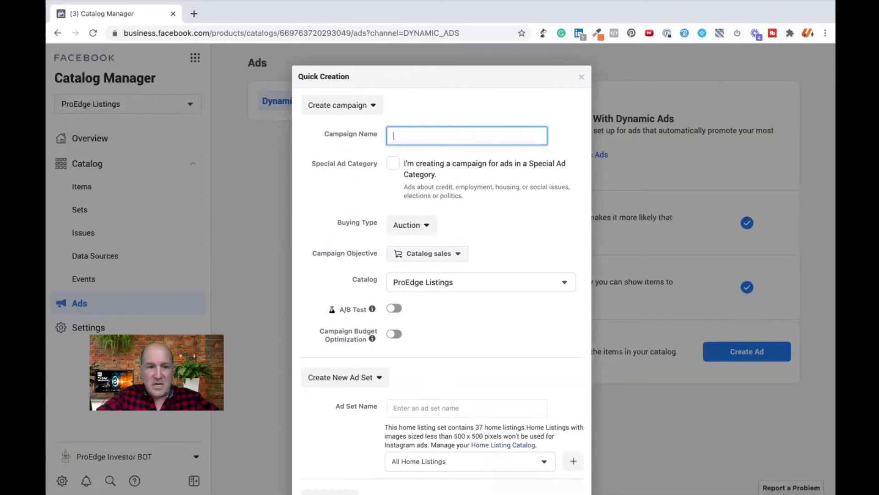
type("First ")
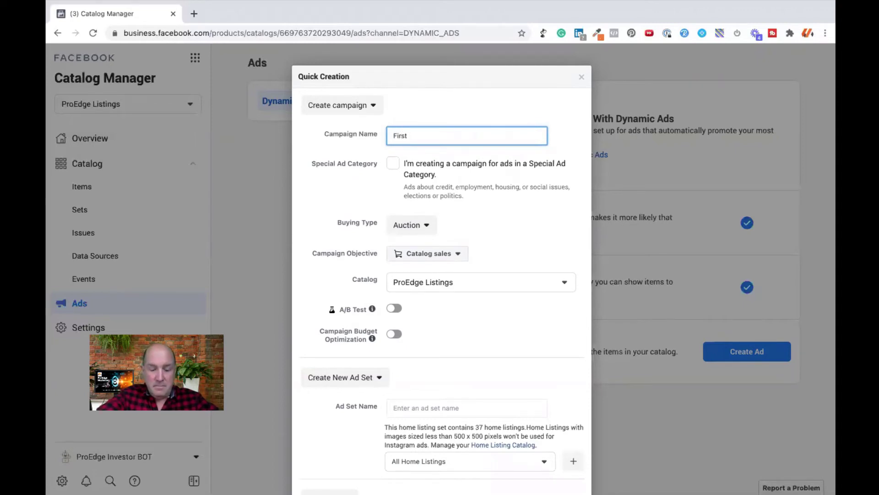
type("Time")
key("BackSpace")
key("BackSpace")
key("BackSpace")
key("BackSpace")
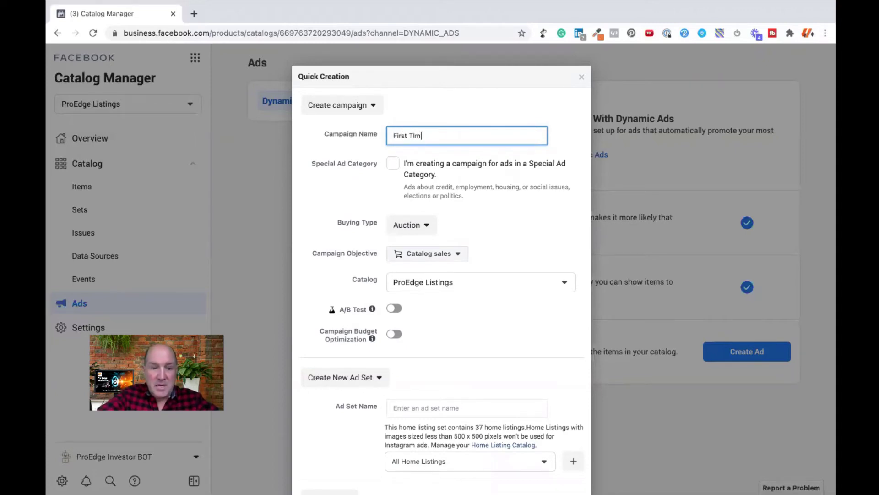
type("ime Campaign")
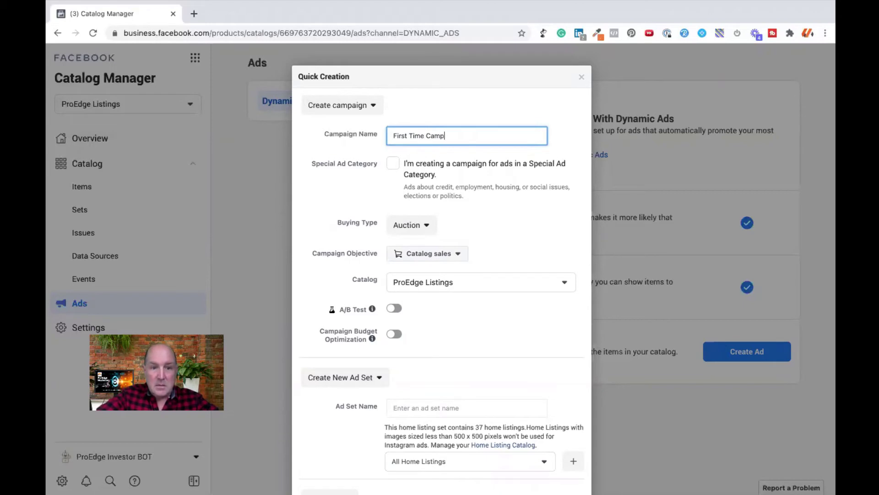
Declare Housing as the campaign's Special Ad Category
left_click(392, 164)
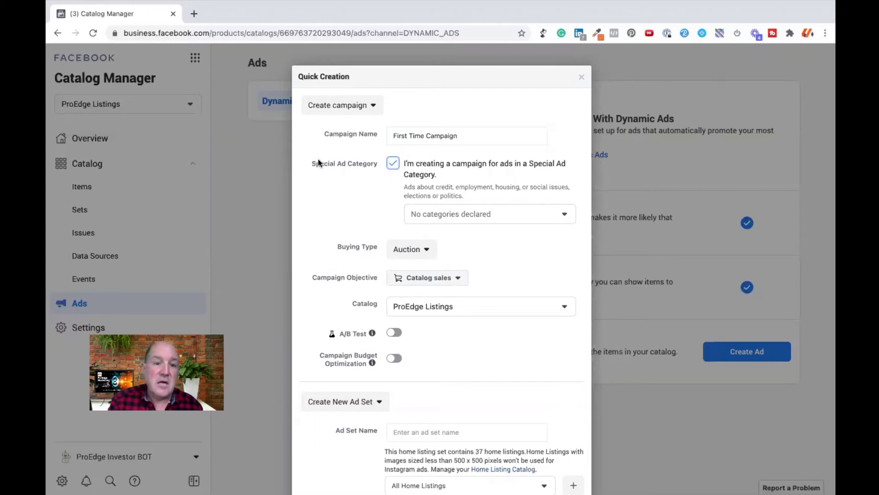
left_click(467, 213)
left_click(457, 347)
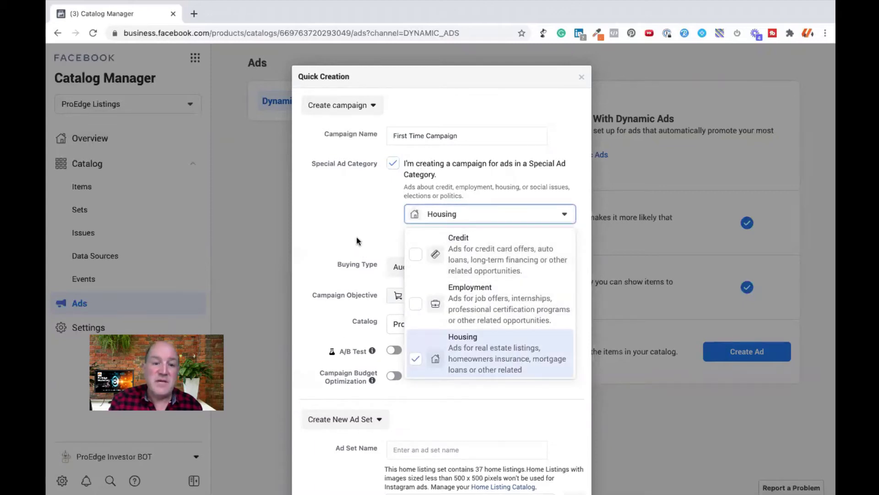
left_click(349, 221)
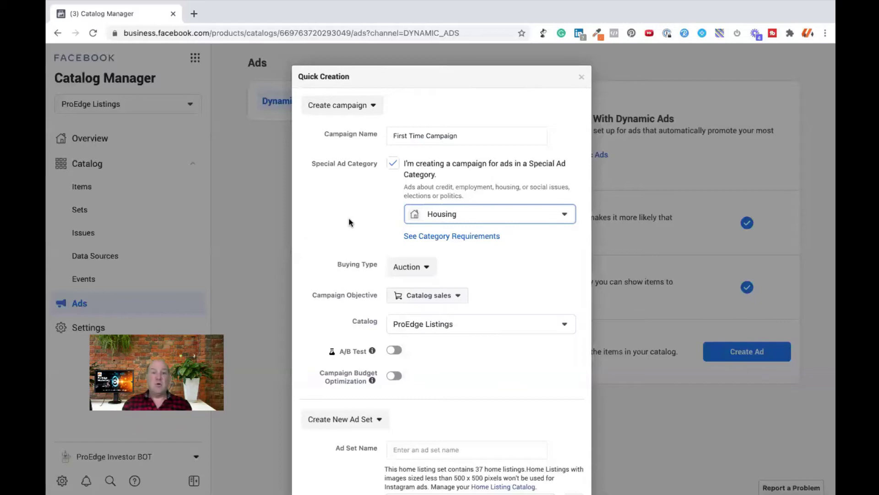
Keep ProEdge Listings as the catalog and name the ad set 'Buyers AdSet - 40+FTH'
scroll(349, 222, "down", 5)
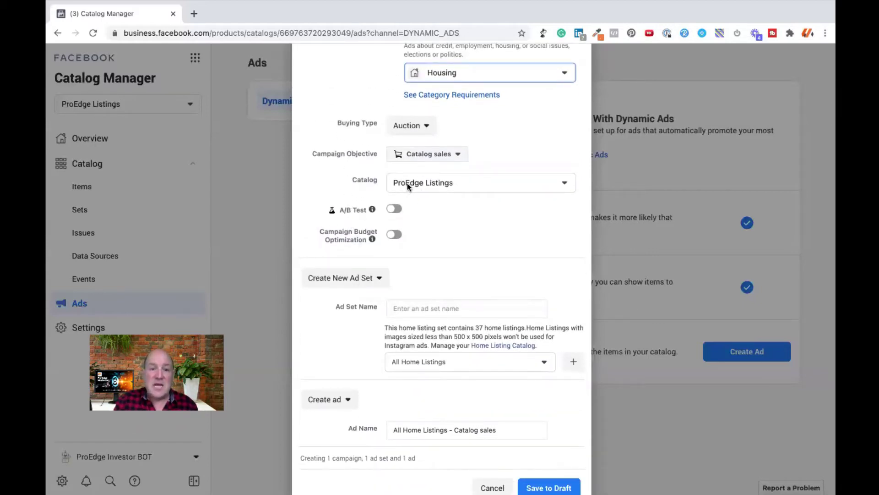
left_click(410, 183)
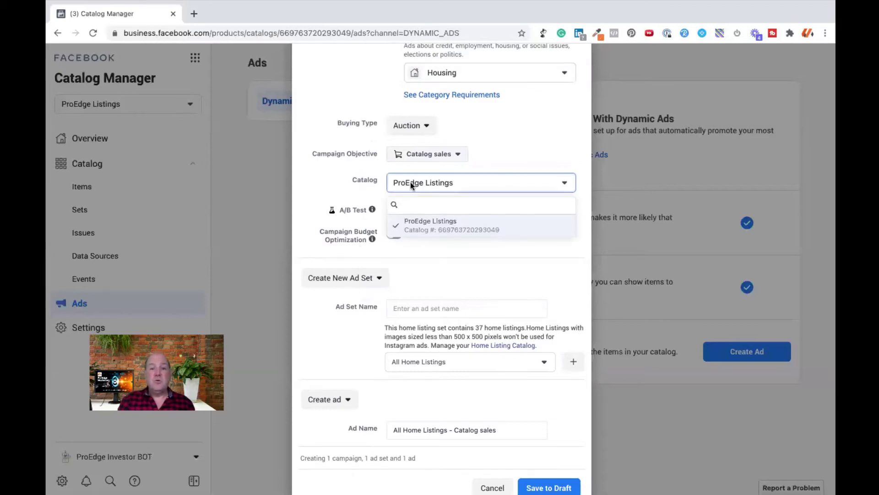
left_click(431, 224)
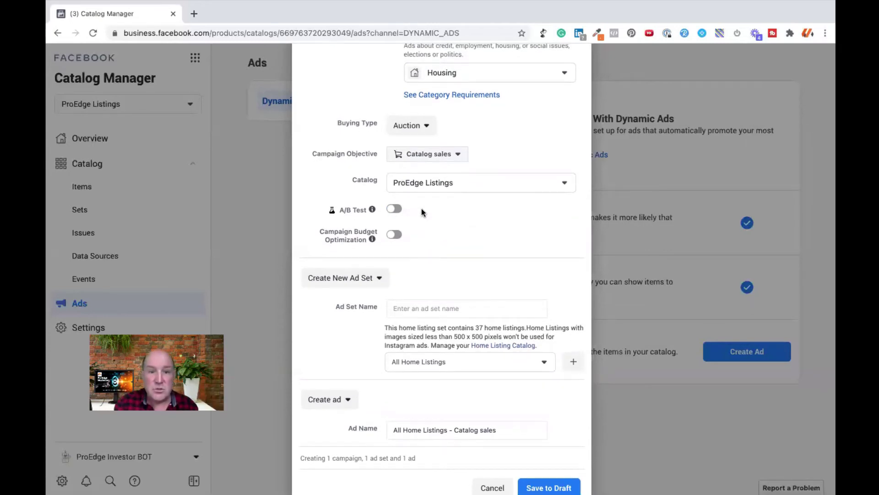
scroll(422, 212, "down", 2)
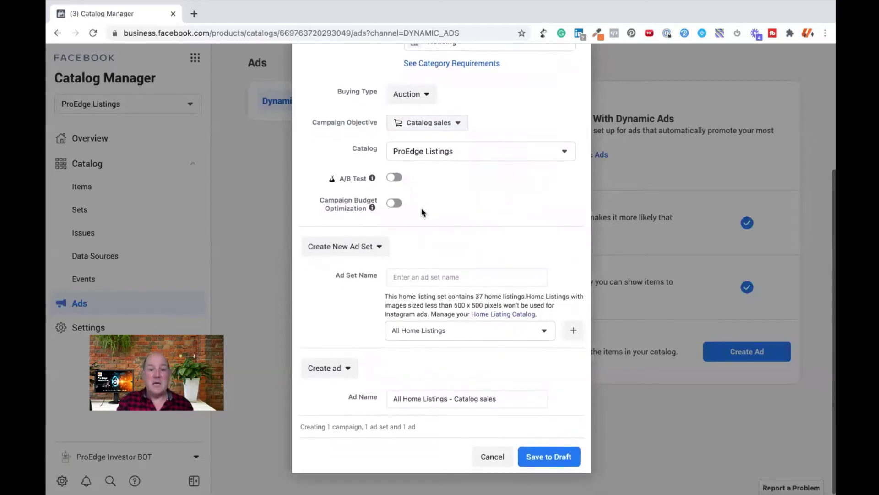
left_click(426, 276)
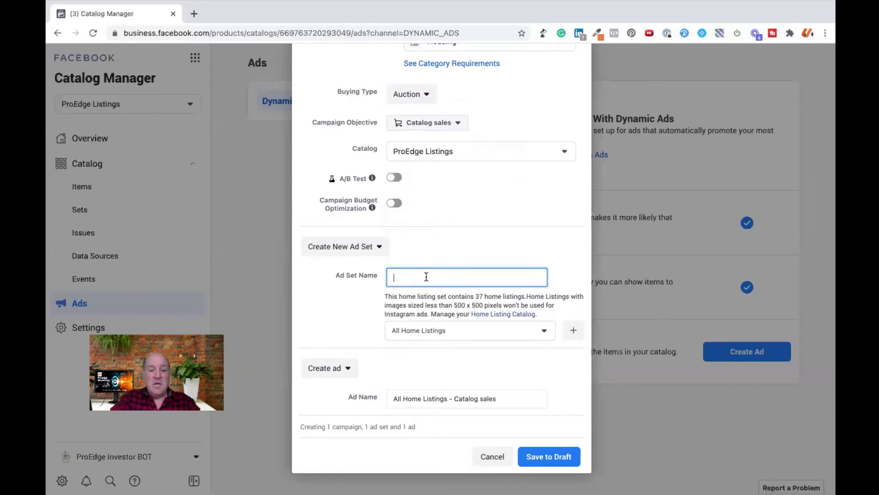
type("Buye")
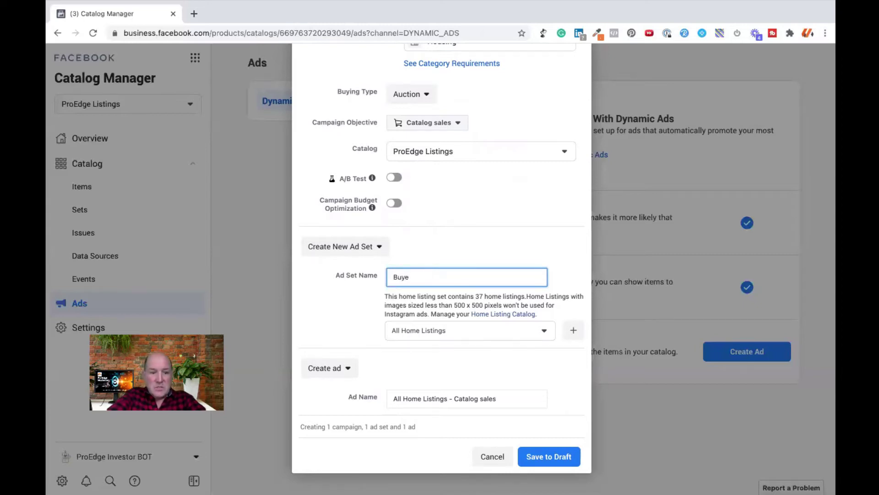
type("rs AdSet - ")
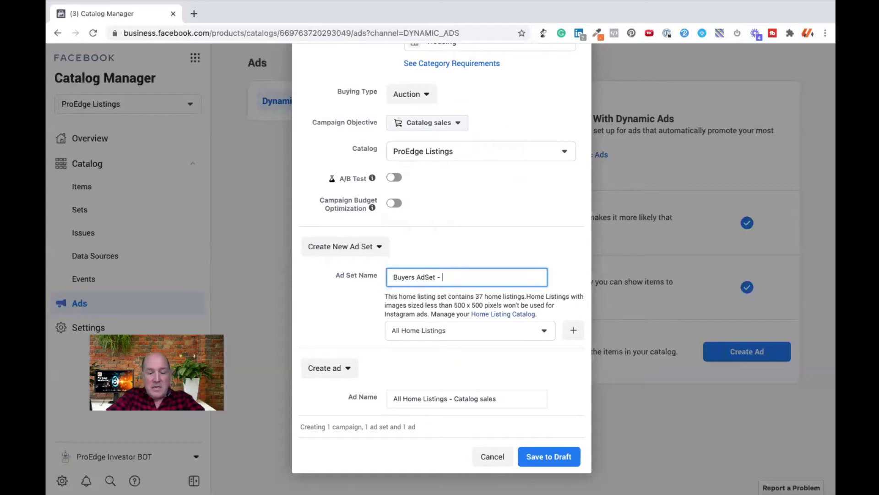
type("40")
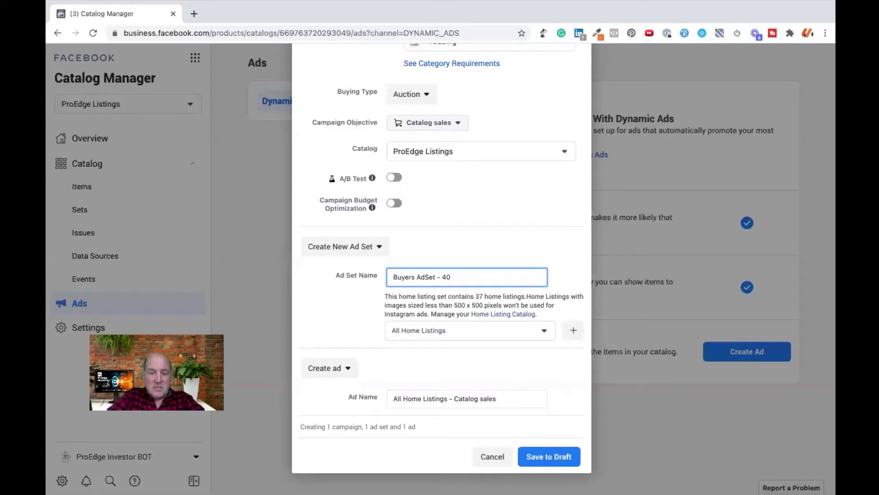
type("+-")
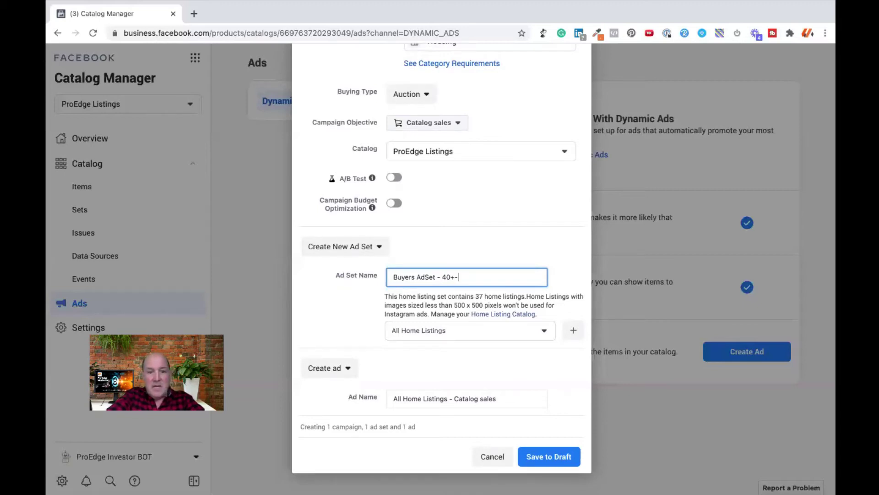
key("BackSpace")
type("FTH")
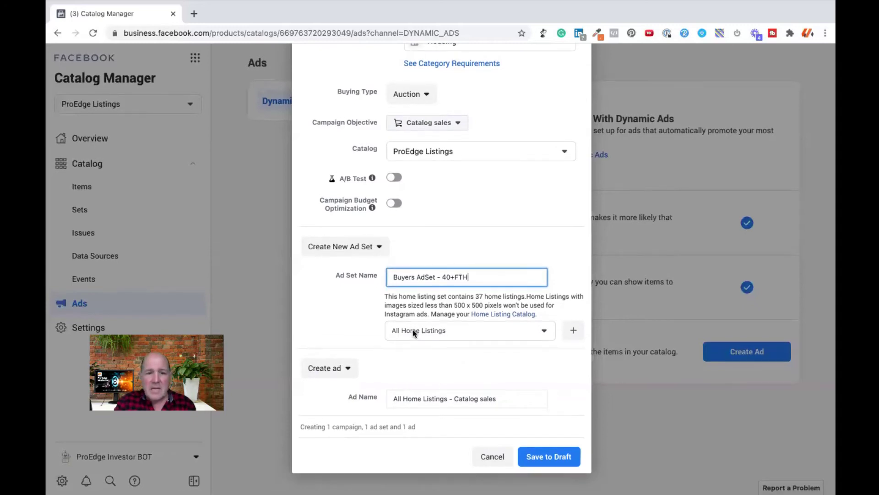
Promote the Homes Under 400k listing set, covering its 11 home listings
left_click(449, 331)
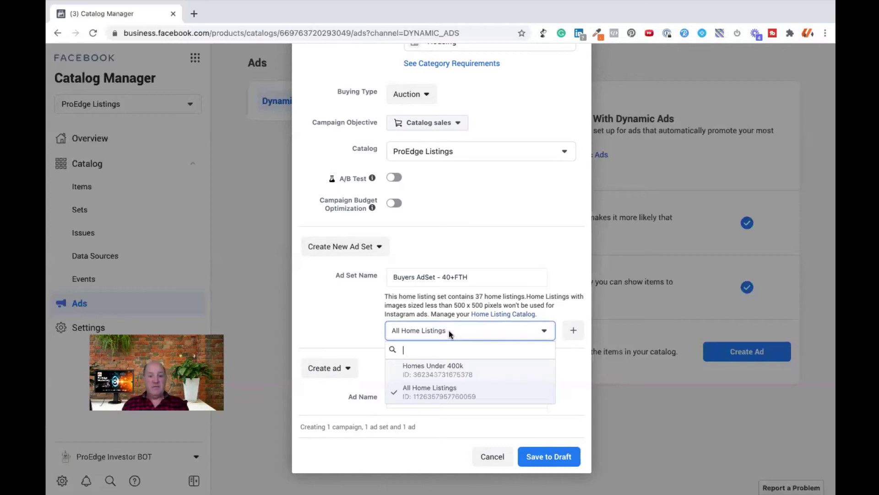
mouse_move(419, 372)
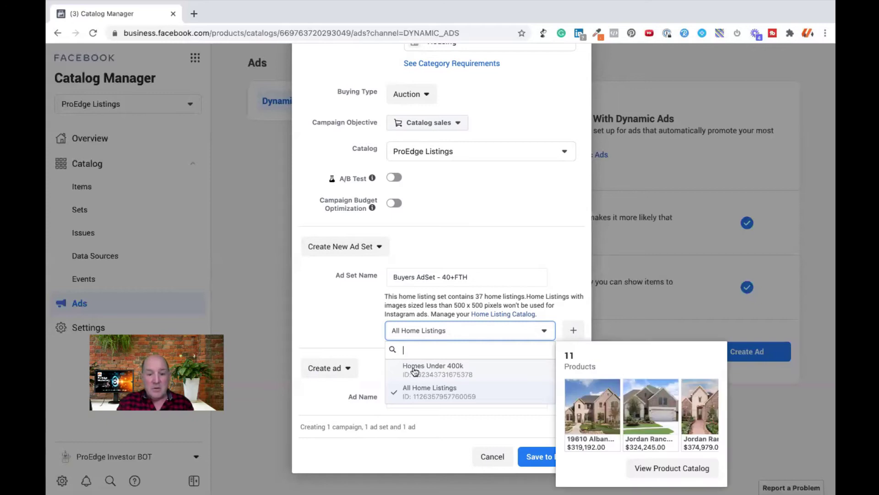
left_click(413, 366)
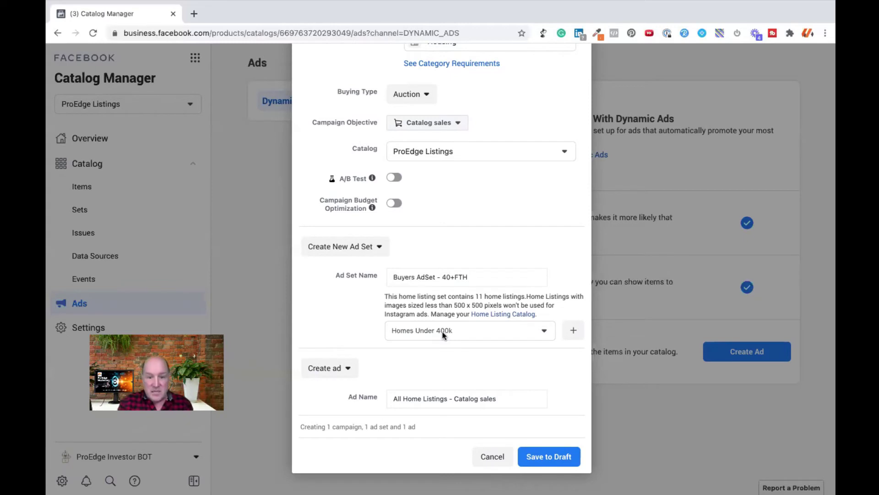
left_click_drag(471, 296, 497, 297)
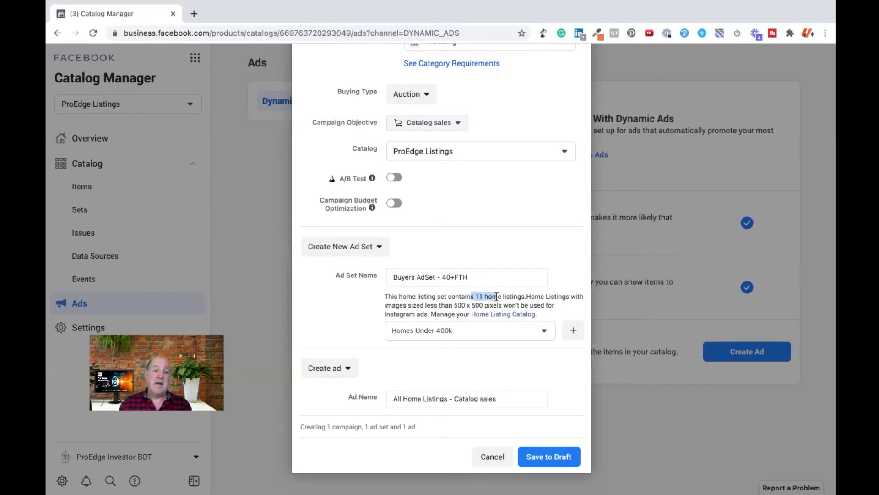
Name the ad 'Homes Under 400k AD1' and save everything as a draft
triple_click(479, 399)
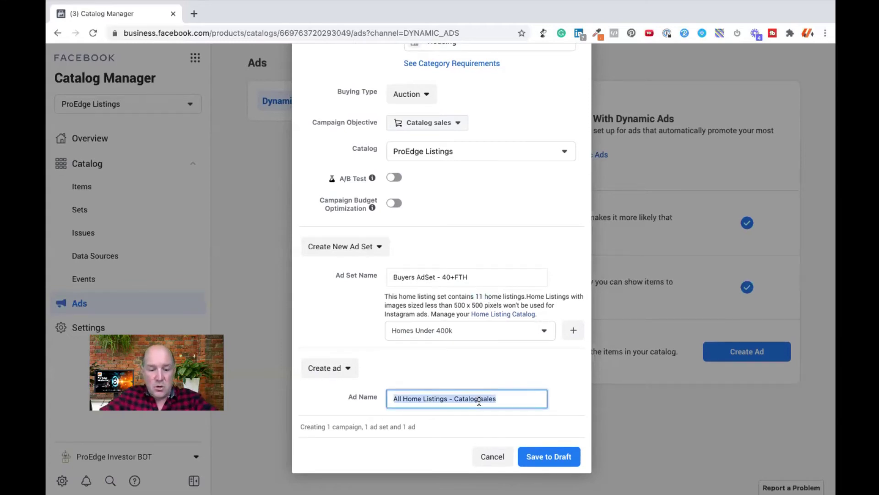
type("Homes")
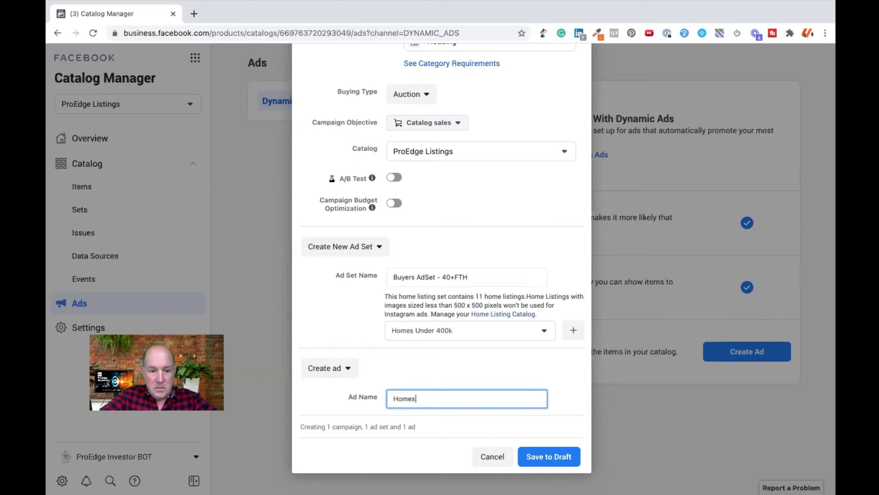
type(" Under")
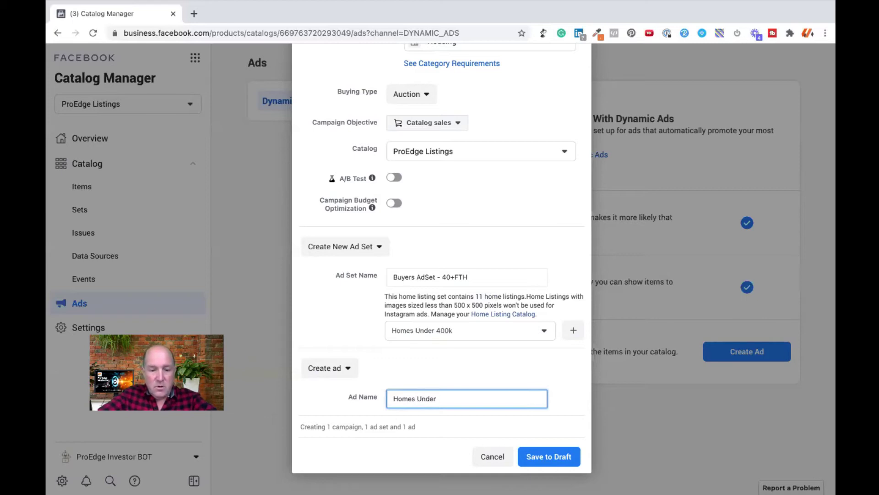
type(" 400k AD")
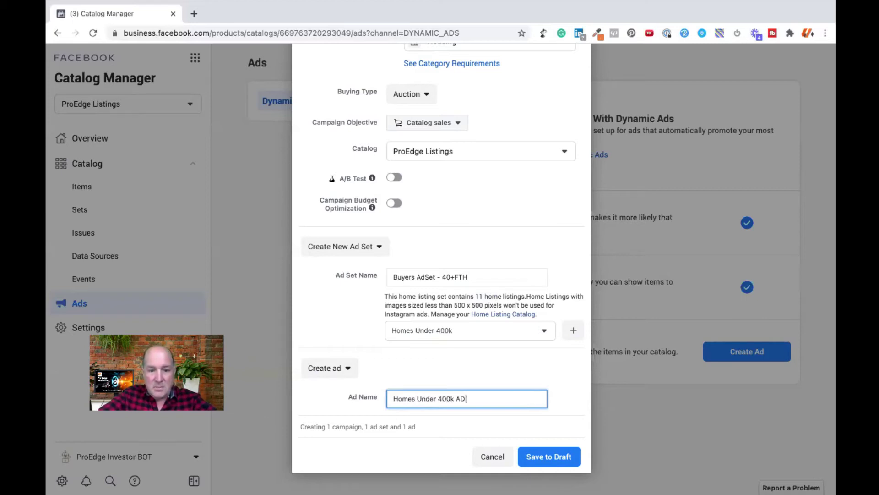
type("1")
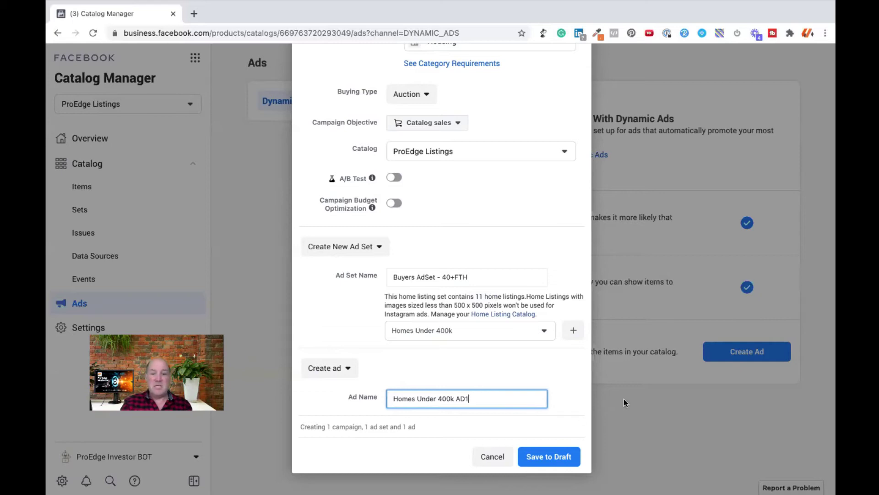
left_click(546, 456)
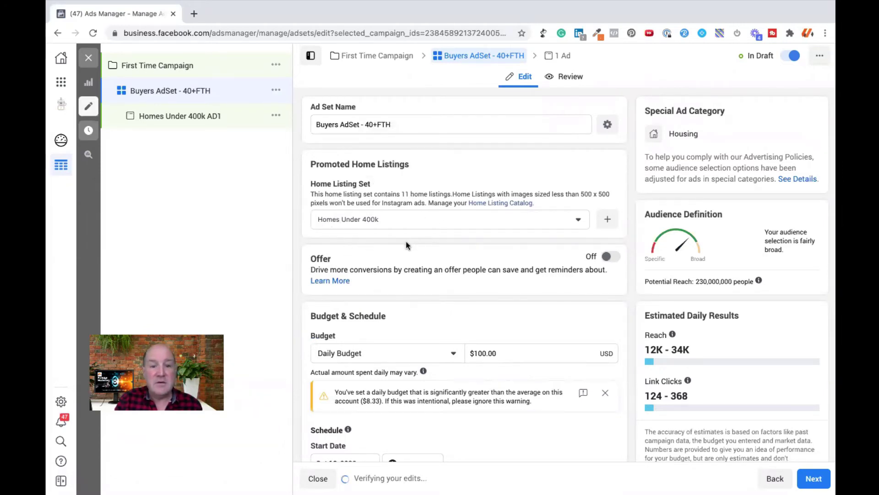
Lower the ad set's daily budget from $100.00 to $10.00
scroll(406, 240, "down", 3)
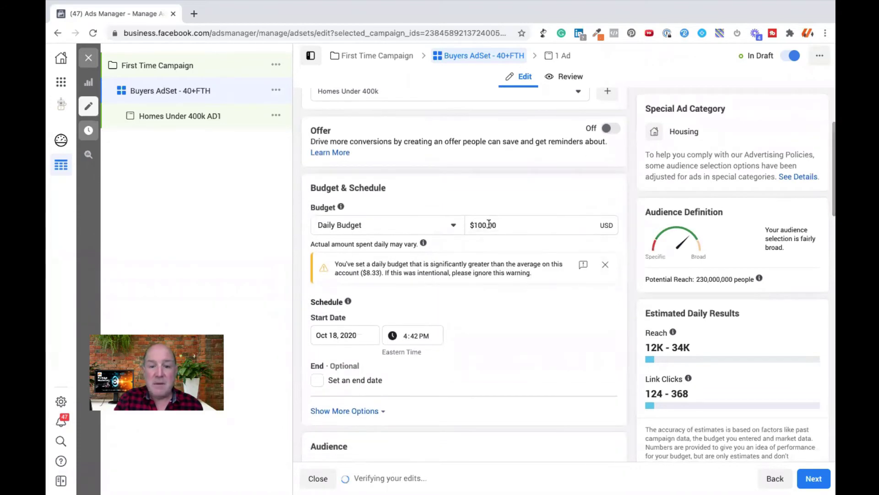
double_click(486, 224)
type("10")
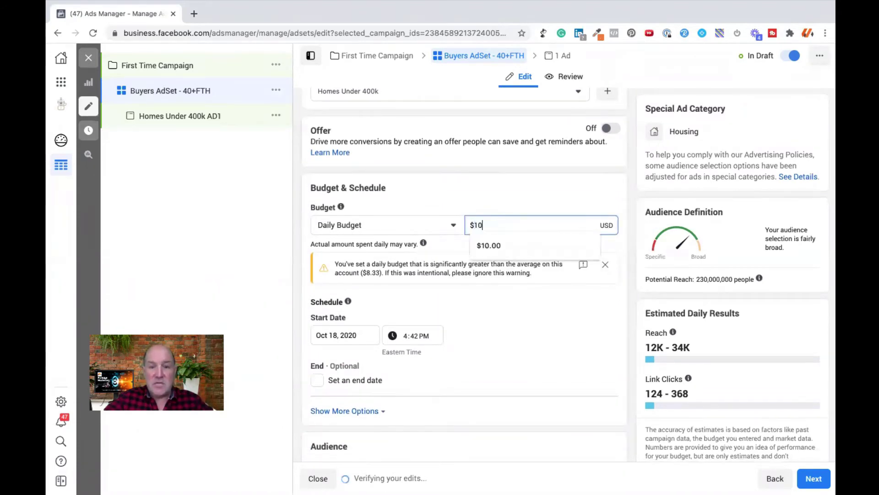
left_click(490, 294)
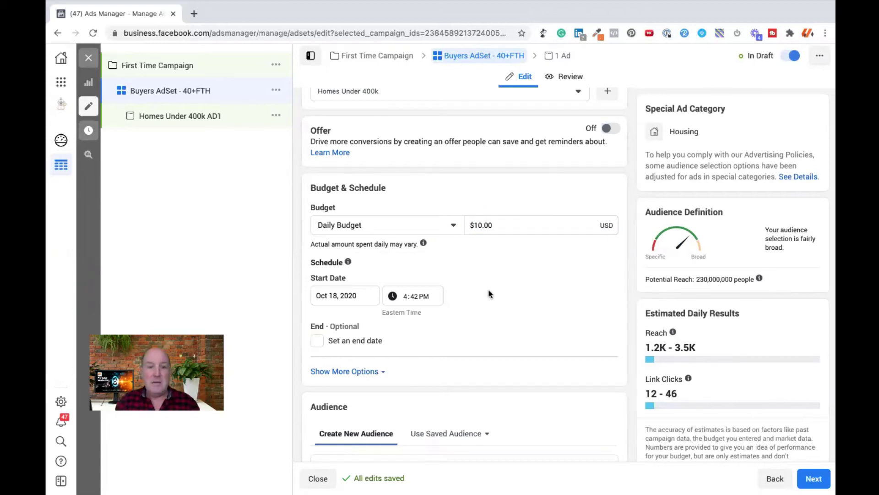
scroll(490, 294, "down", 3)
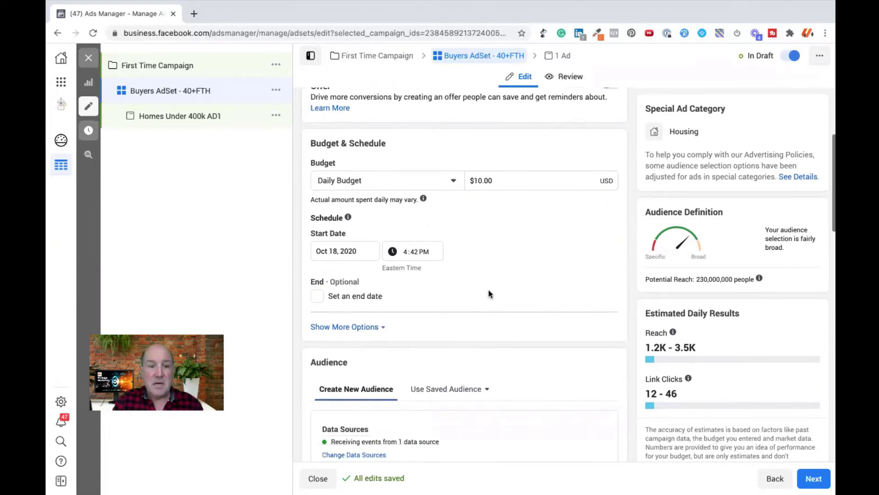
scroll(489, 293, "down", 9)
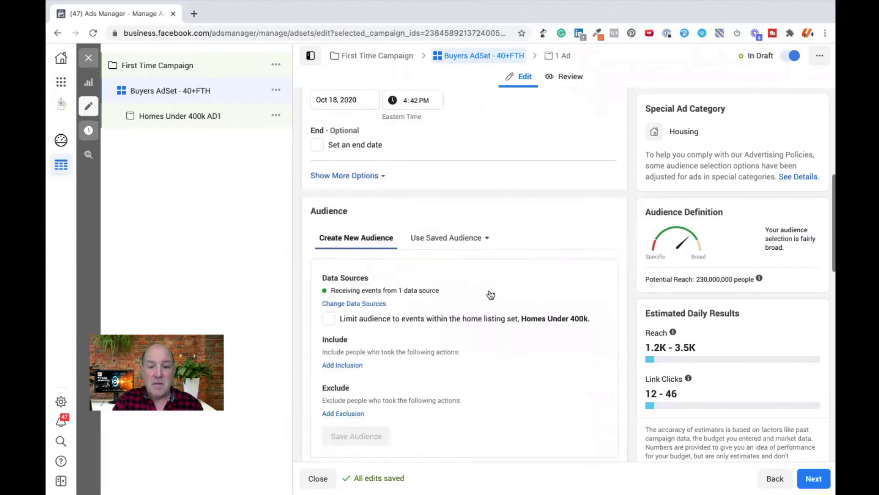
scroll(489, 293, "down", 4)
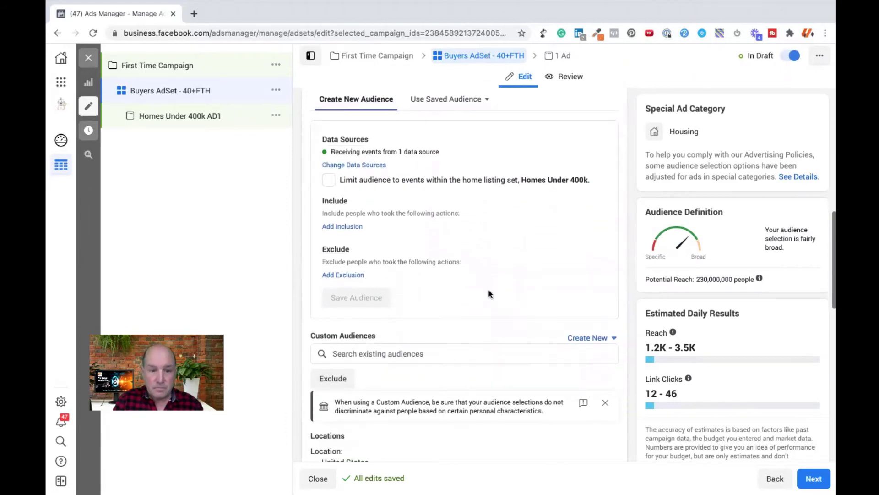
scroll(489, 294, "up", 2)
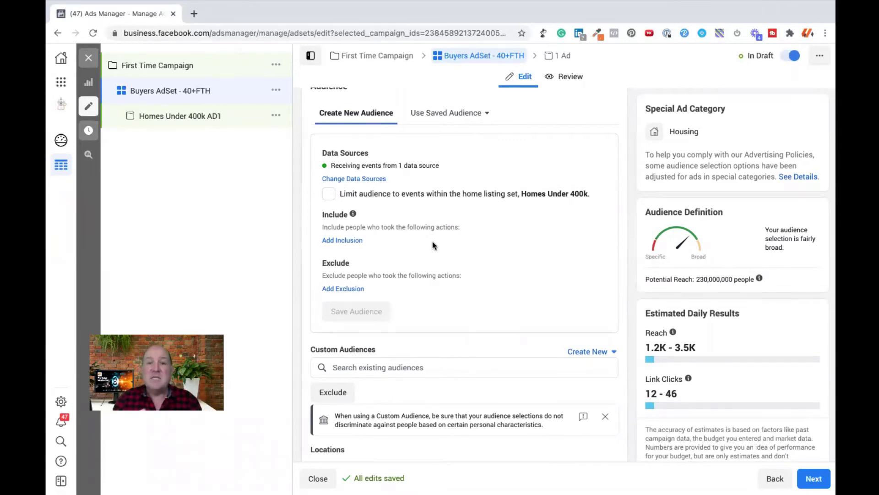
Browse the Custom Audiences list and close it without choosing one
scroll(435, 279, "down", 4)
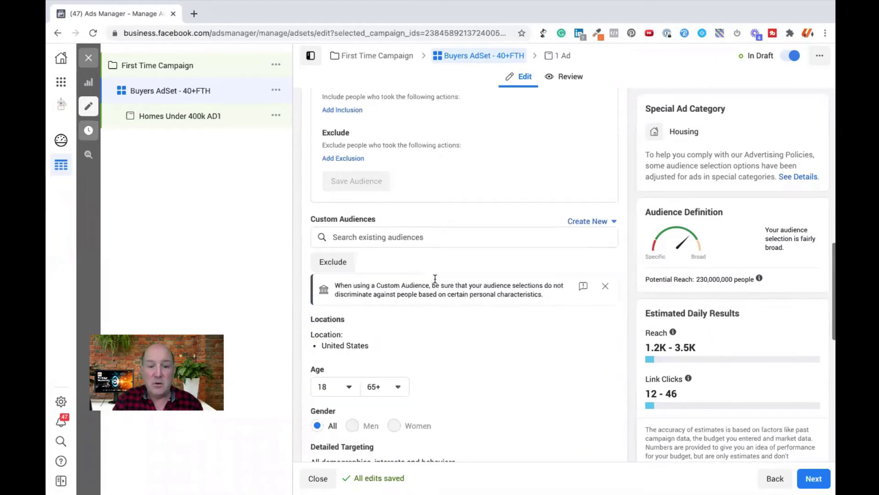
scroll(381, 227, "down", 1)
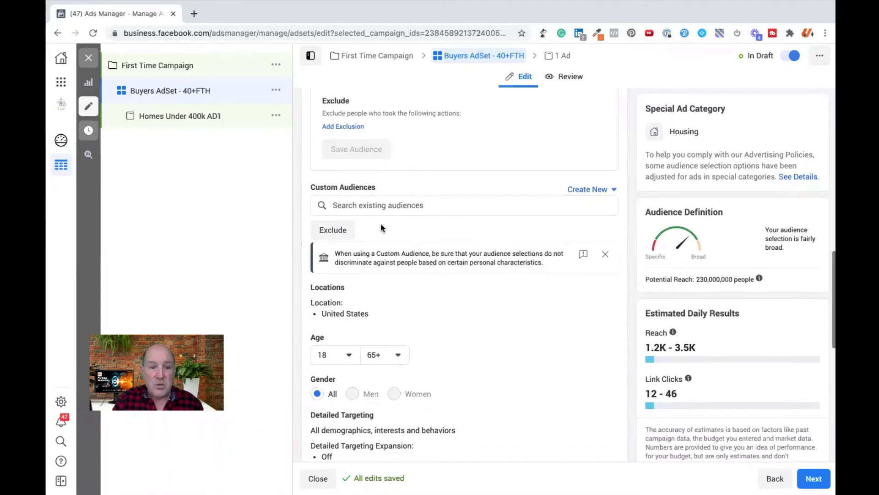
scroll(381, 227, "down", 1)
left_click(383, 187)
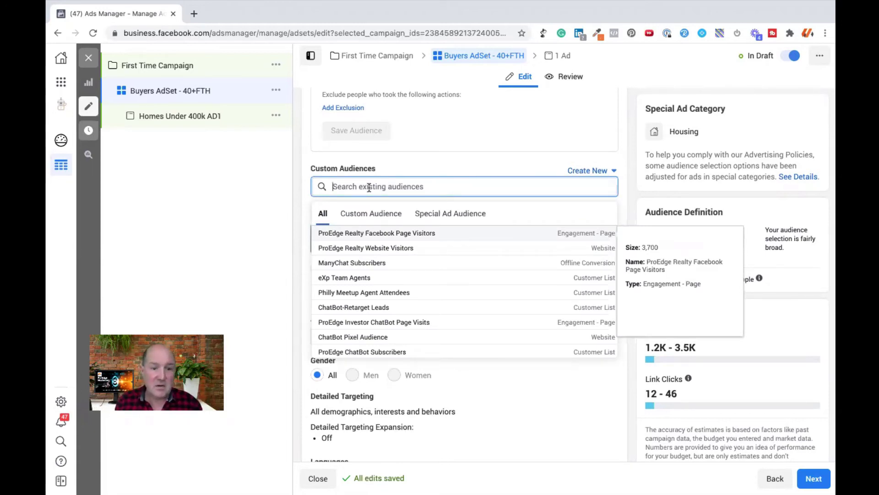
left_click(293, 228)
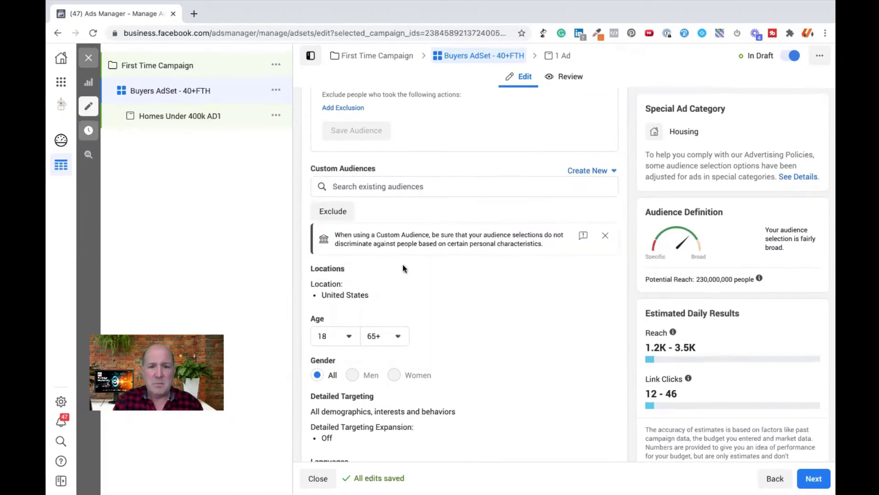
scroll(441, 269, "down", 3)
scroll(441, 270, "up", 2)
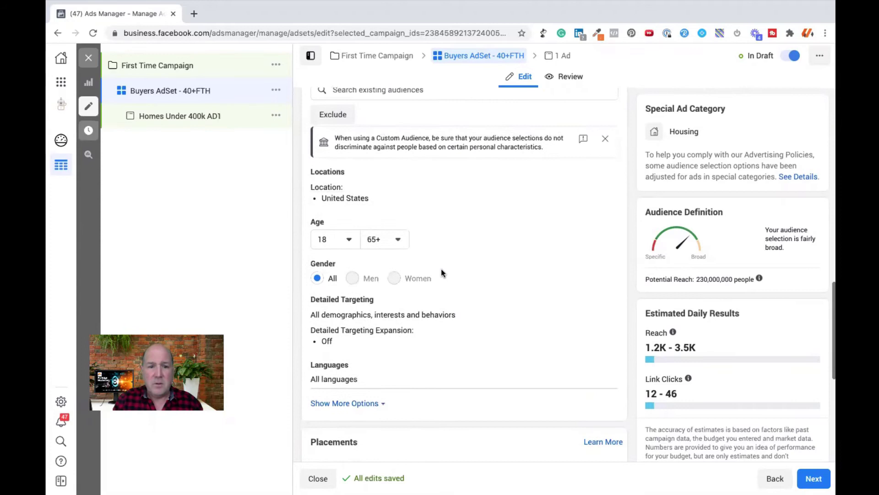
Restrict location targeting to people living in the location
left_click(603, 196)
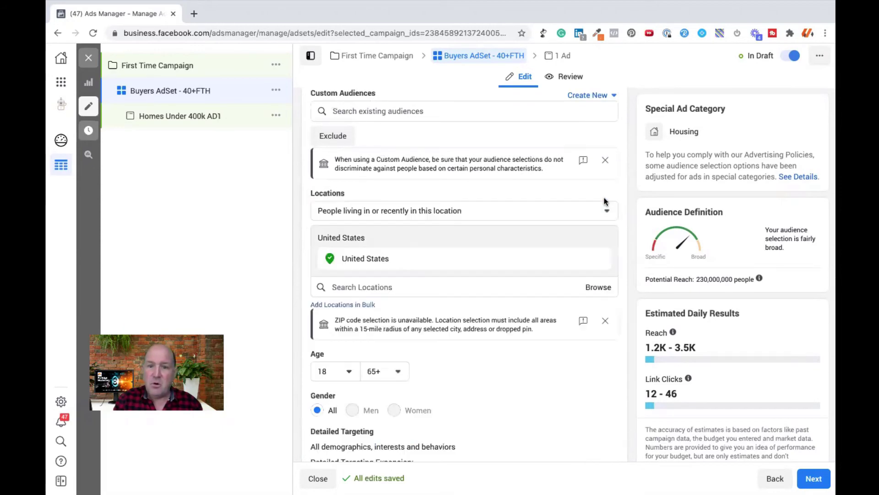
left_click(459, 211)
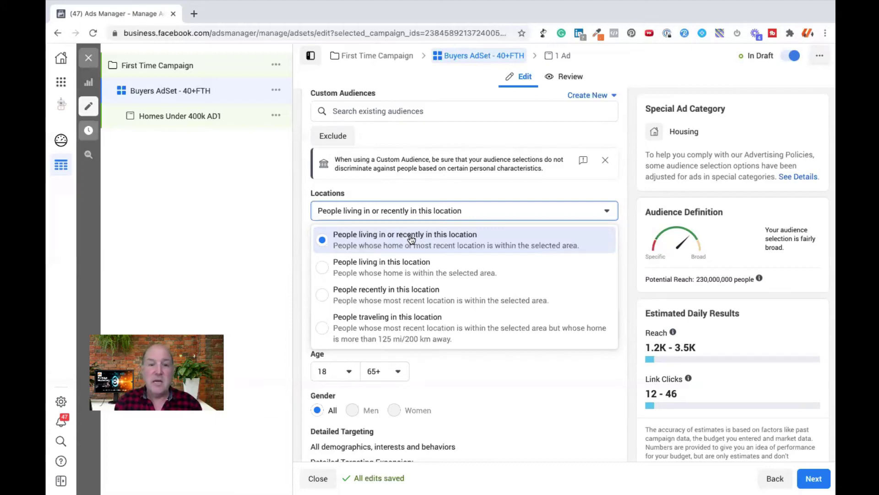
left_click(364, 264)
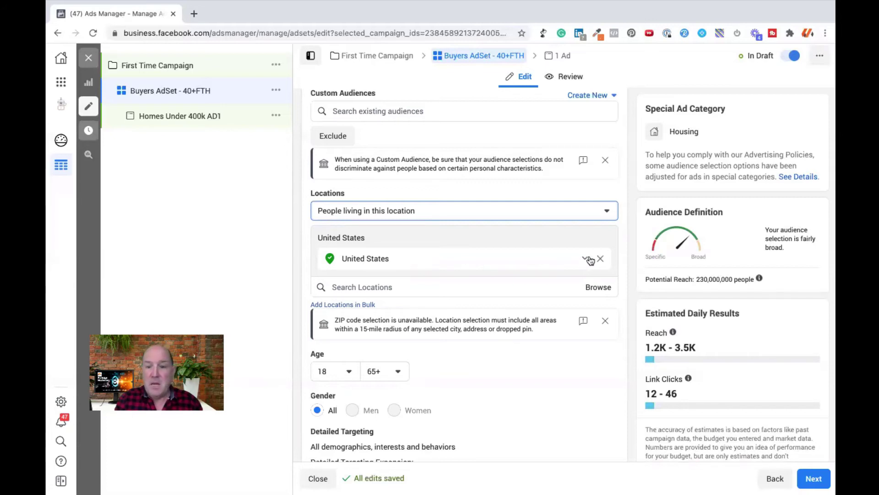
Remove United States from the locations and search for 'North Wales'
left_click(600, 259)
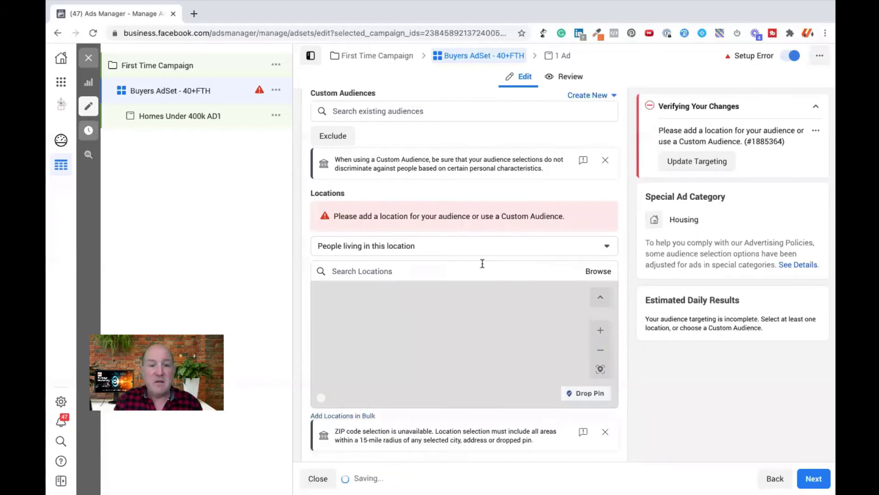
left_click(430, 246)
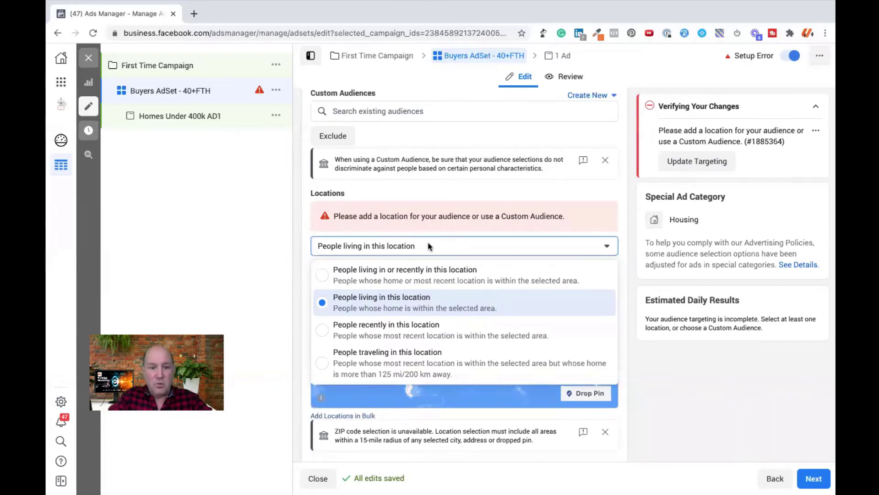
left_click(283, 288)
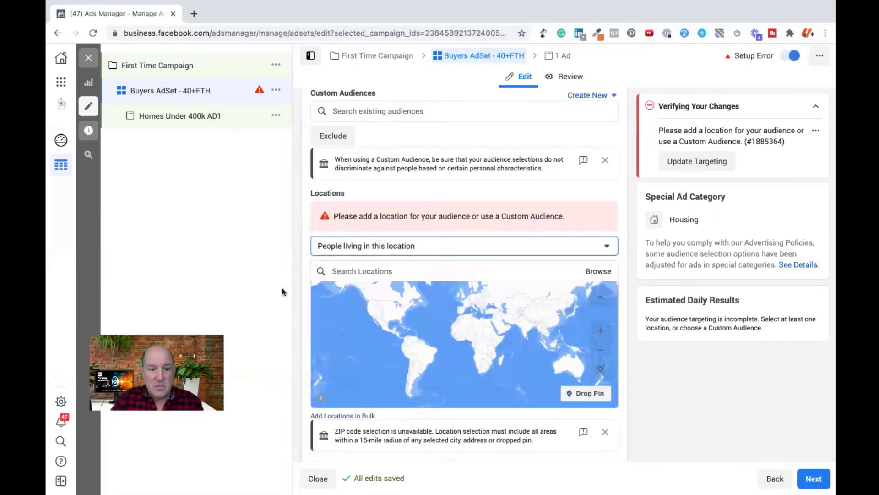
left_click(352, 274)
type("NOrth ")
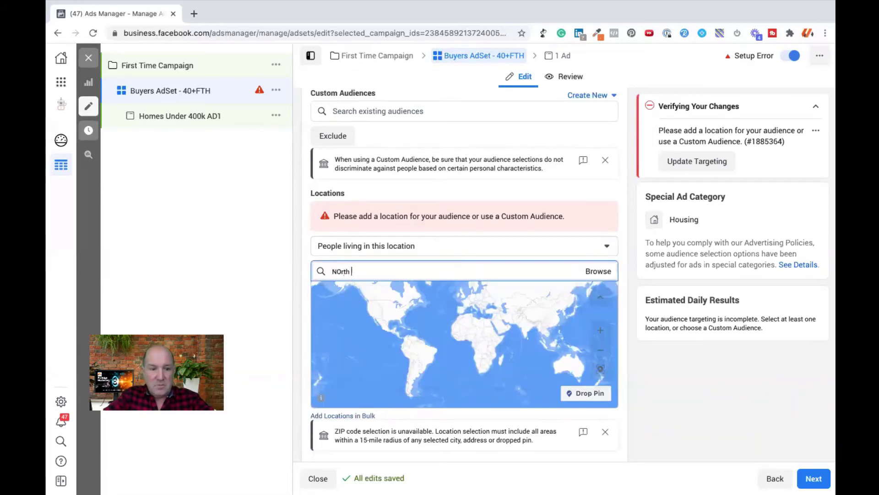
type("Wales")
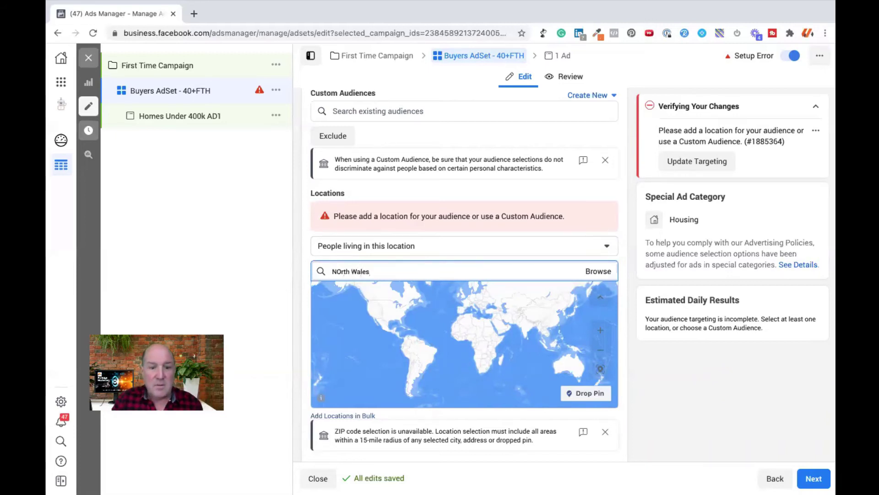
Target North Wales, Pennsylvania with a 30-mile radius, reaching about 4,400,000 people
left_click(345, 292)
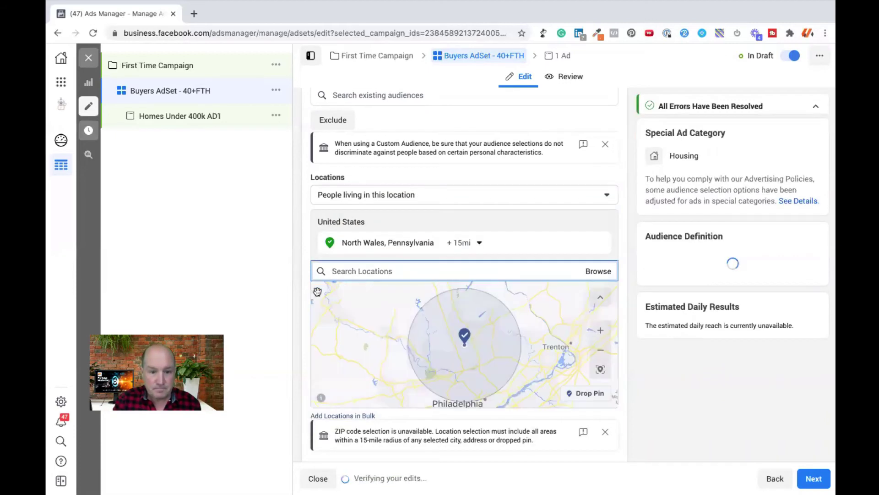
left_click(481, 244)
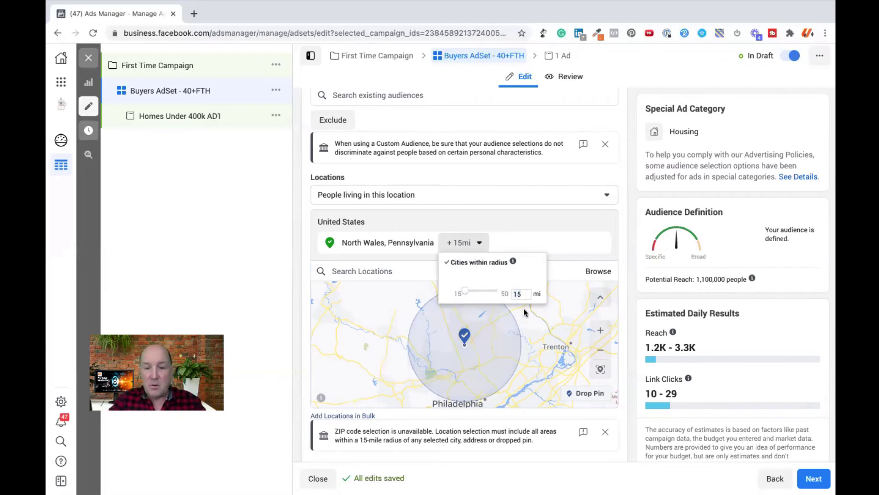
double_click(518, 293)
type("30")
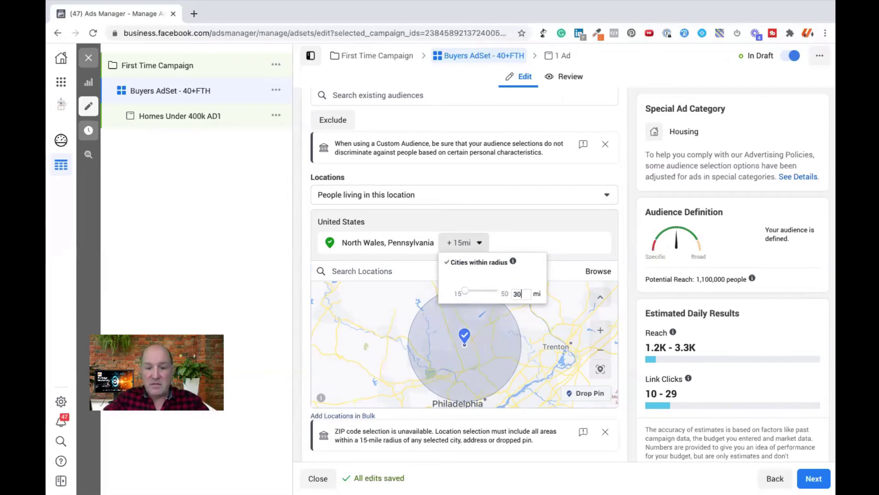
key("Return")
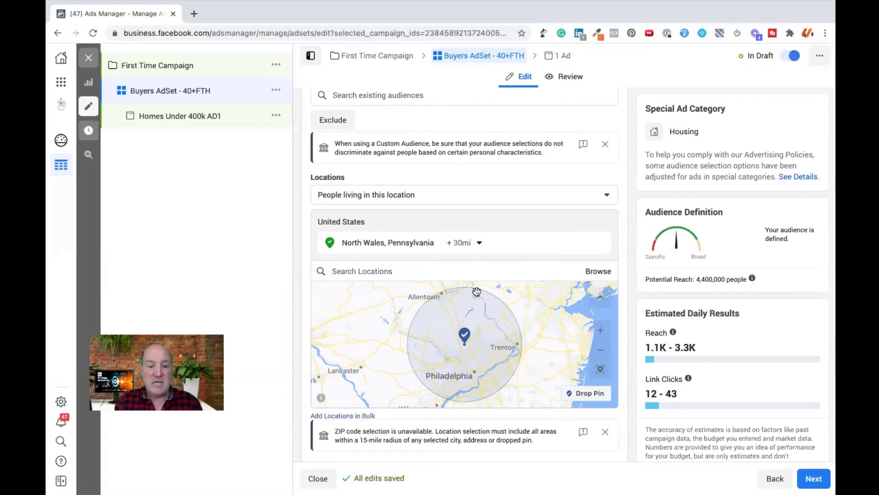
left_click(604, 432)
Add the 'First-time buyer' interest to Detailed Targeting
scroll(606, 430, "down", 5)
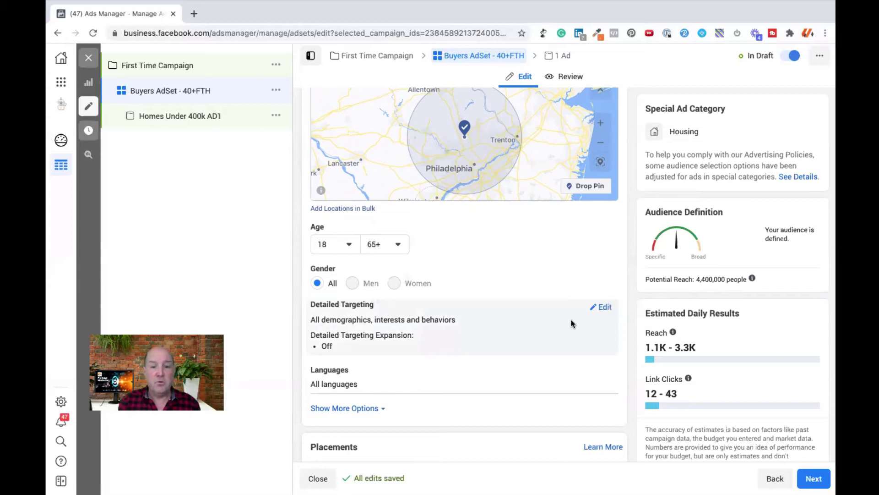
left_click(605, 310)
left_click(430, 333)
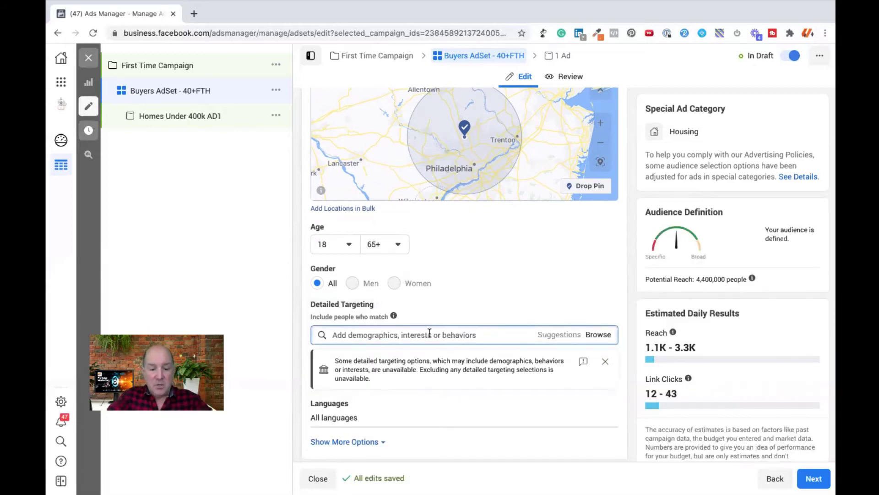
type("First")
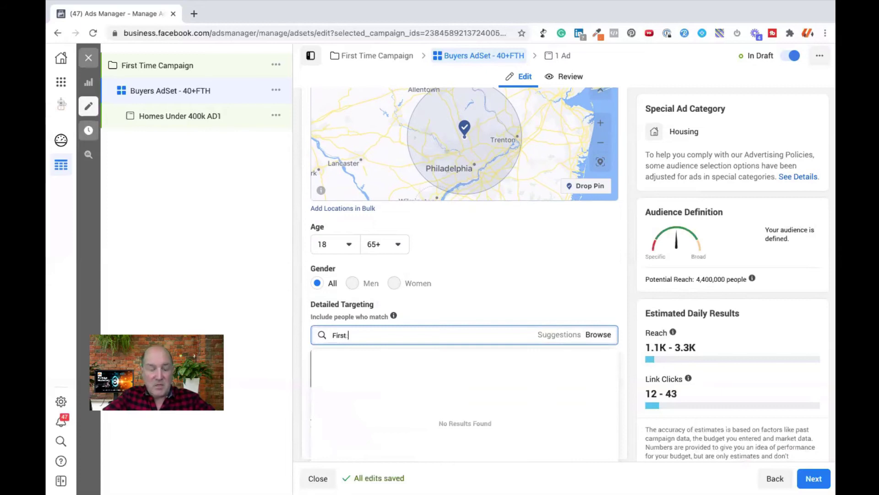
type("Ti")
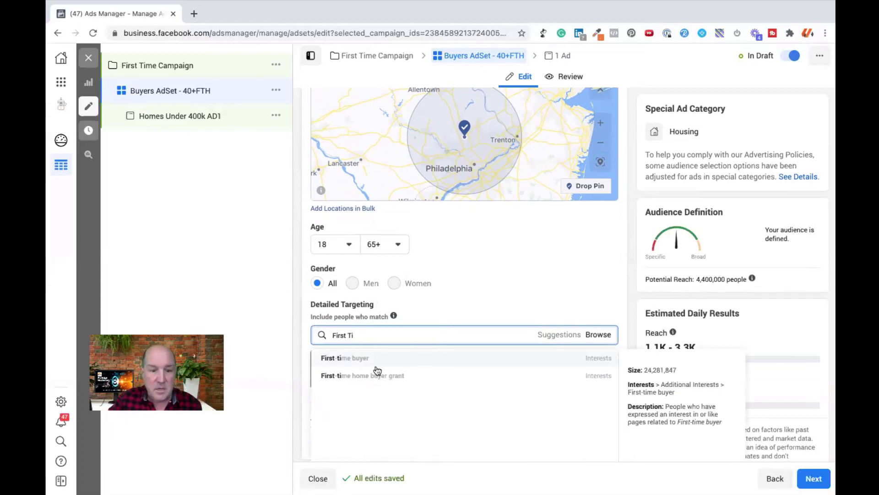
left_click(340, 359)
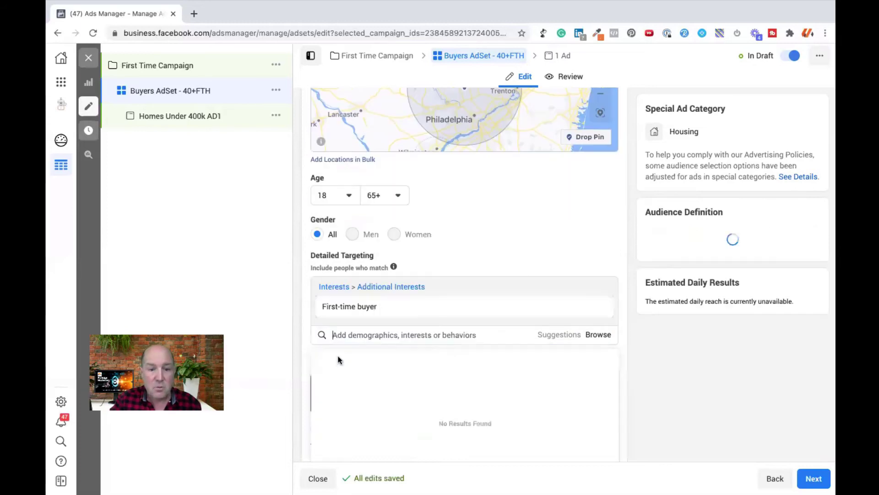
Note the potential reach drop to 330,000 and move down to the Placements section
scroll(502, 262, "up", 2)
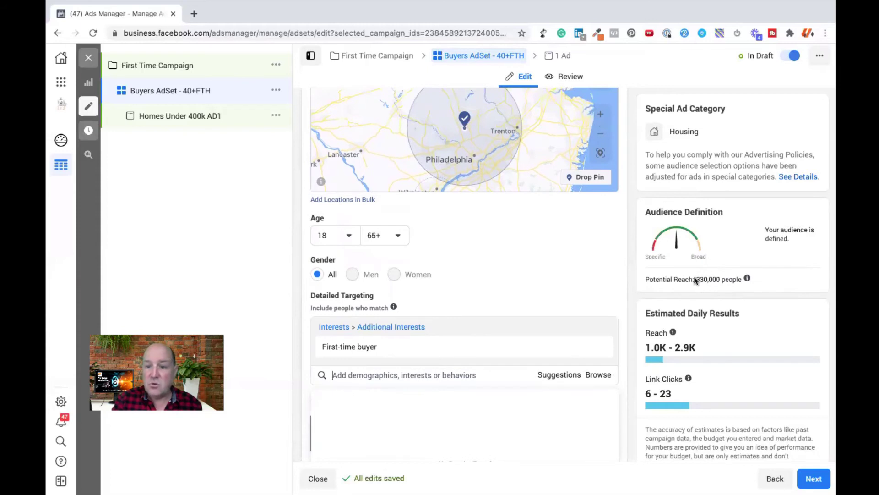
left_click_drag(696, 280, 720, 280)
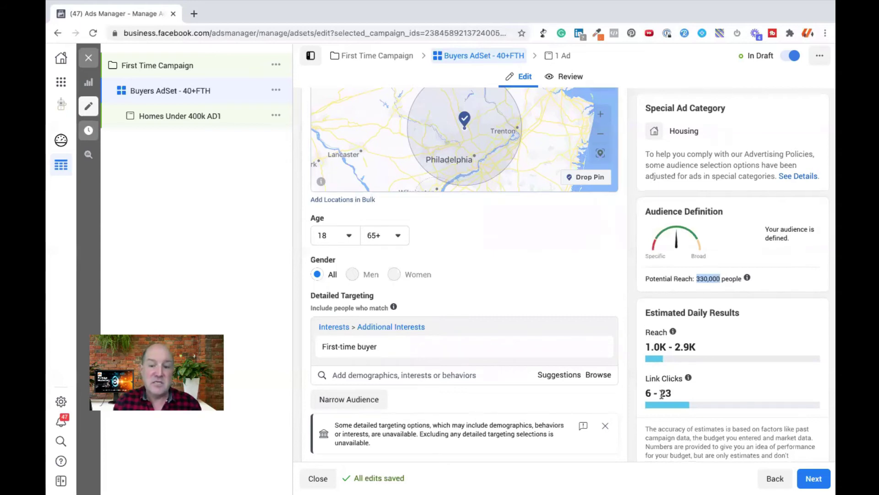
scroll(662, 394, "down", 3)
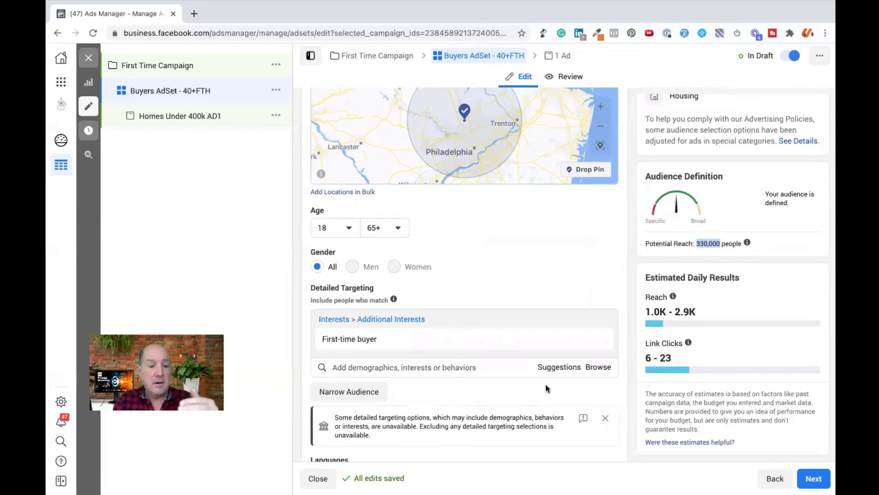
scroll(547, 387, "down", 2)
scroll(546, 385, "down", 5)
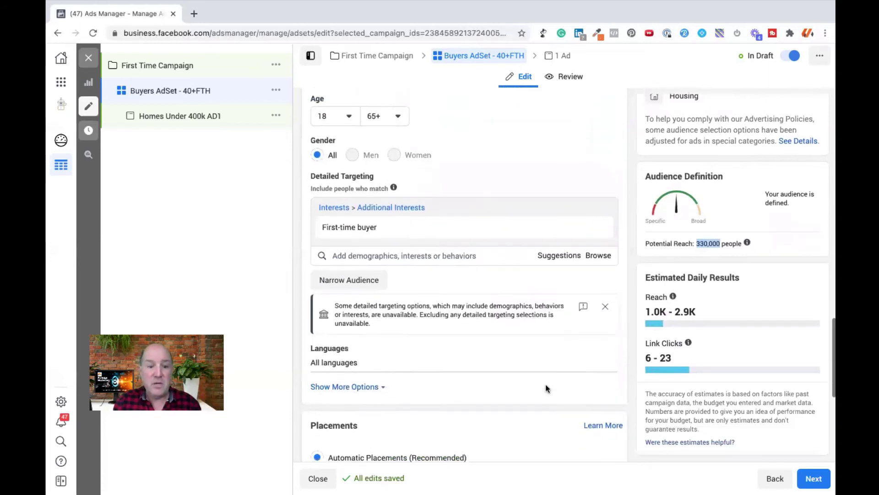
scroll(546, 387, "down", 3)
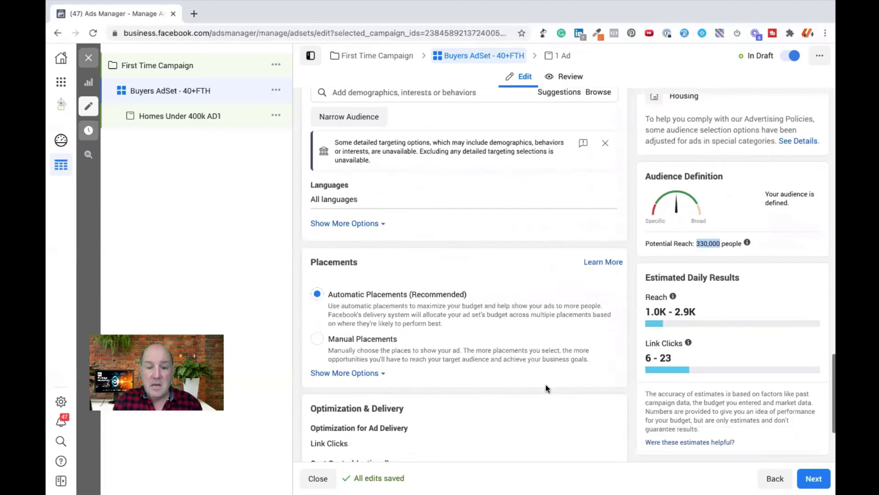
Switch to manual placements and turn off Audience Network
left_click(318, 270)
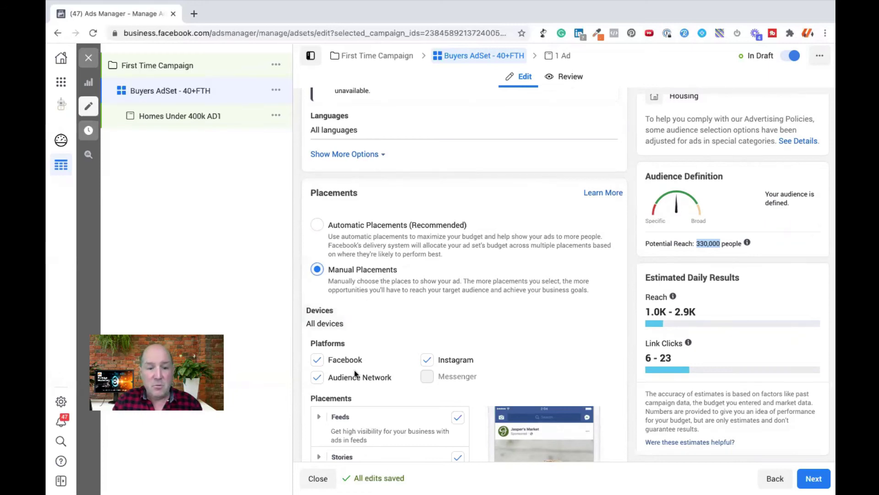
left_click(376, 378)
left_click(427, 359)
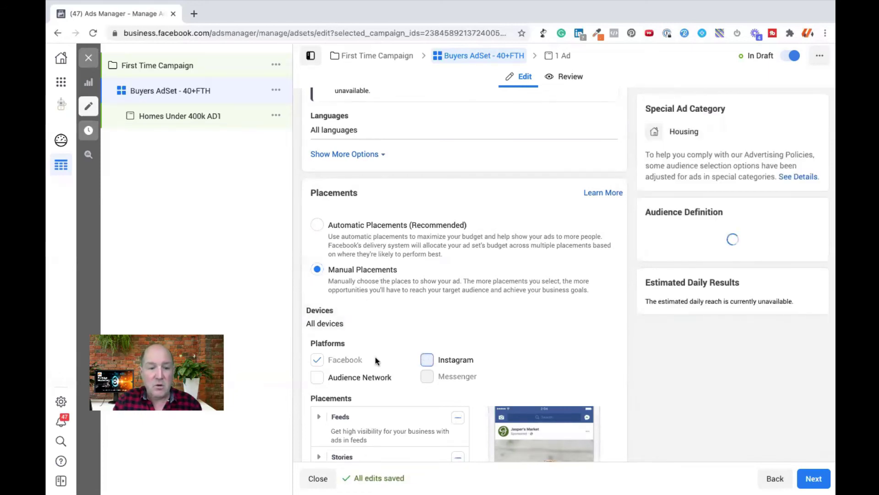
Include the Stories placement and exclude In-Stream, Search and In-Article
scroll(376, 358, "down", 1)
scroll(375, 357, "down", 5)
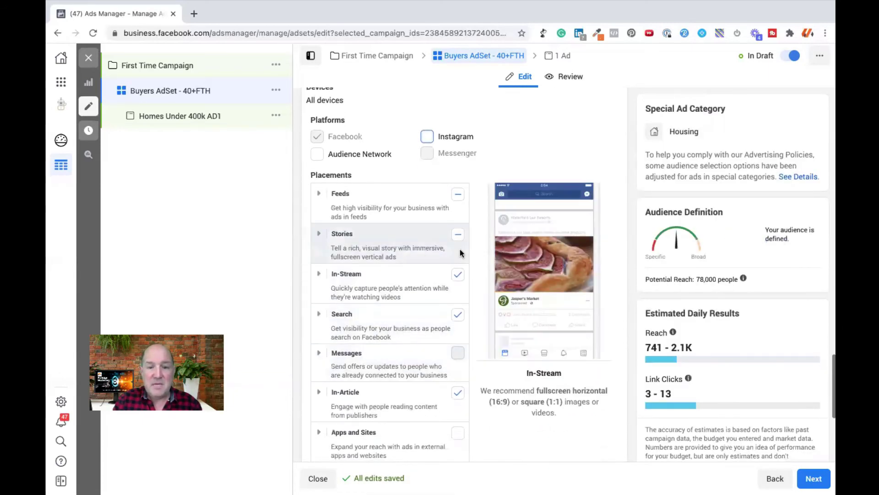
left_click(458, 235)
left_click(457, 274)
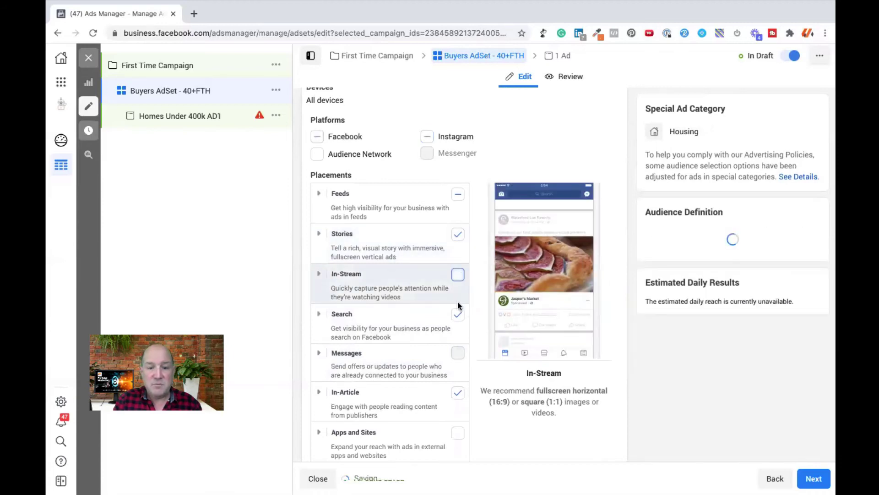
left_click(458, 315)
left_click(458, 393)
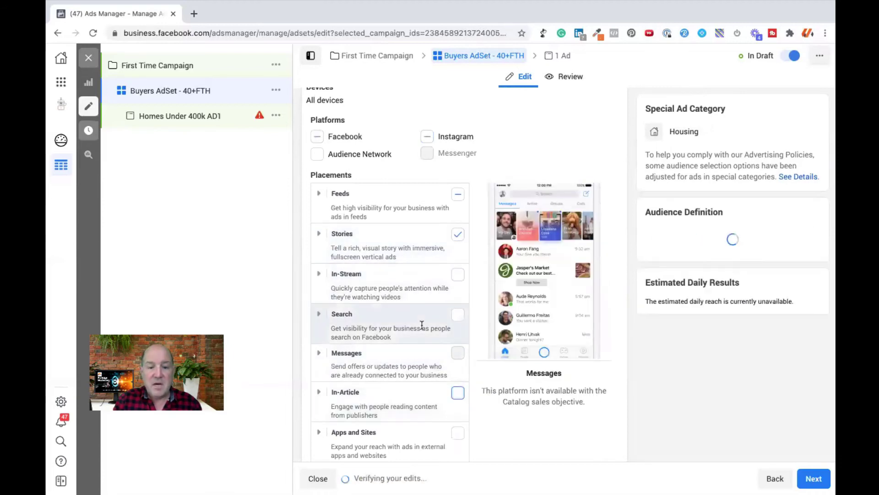
scroll(422, 324, "up", 1)
scroll(422, 324, "up", 1)
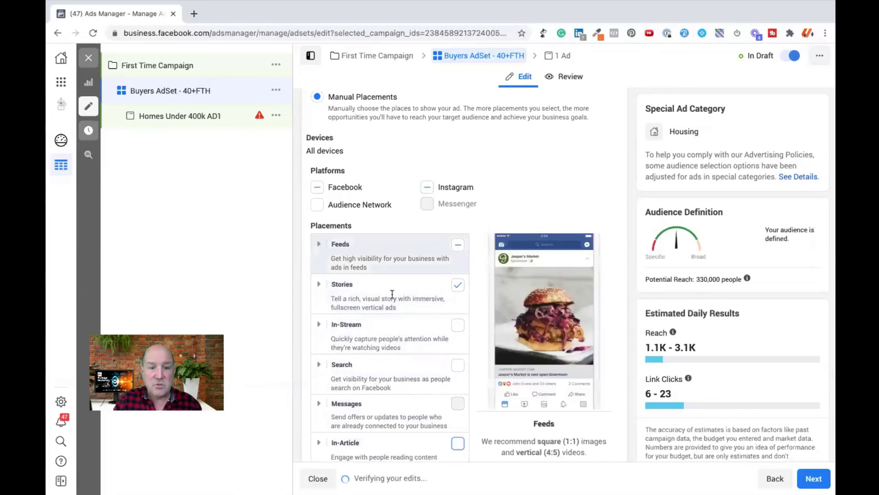
scroll(403, 323, "down", 5)
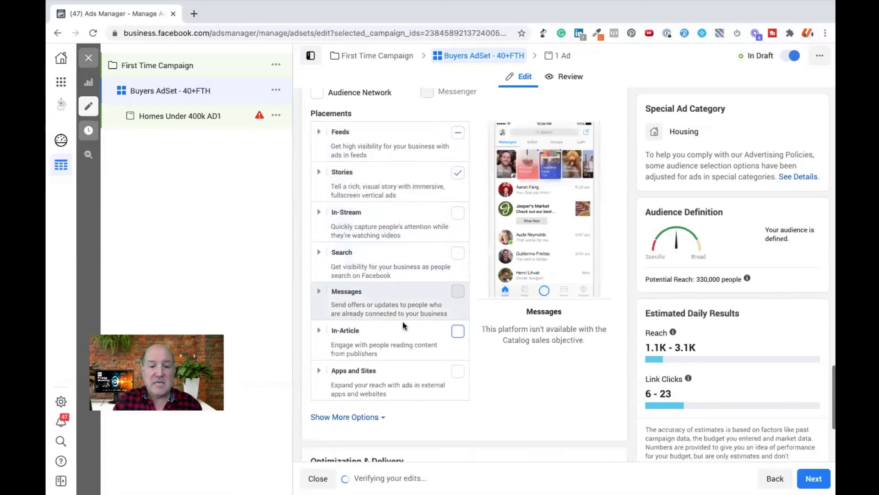
scroll(403, 323, "down", 1)
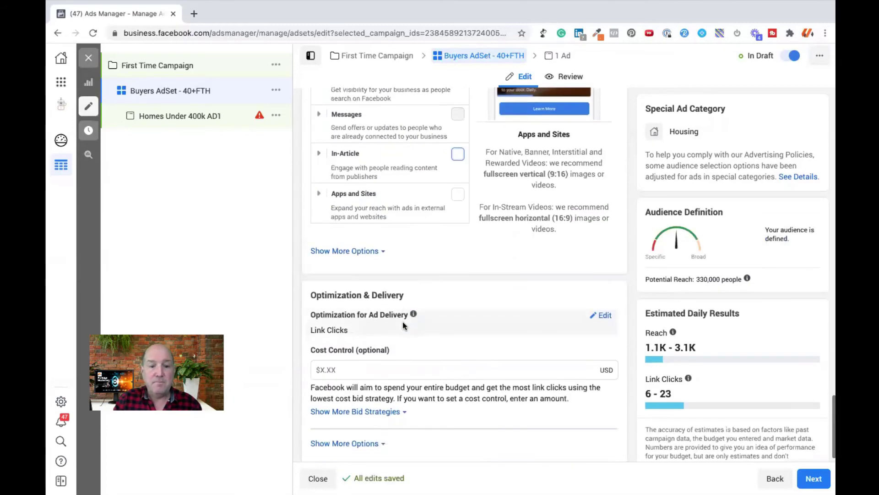
Deliver to all mobile devices only when they are connected to Wi-Fi
left_click(343, 245)
left_click(604, 271)
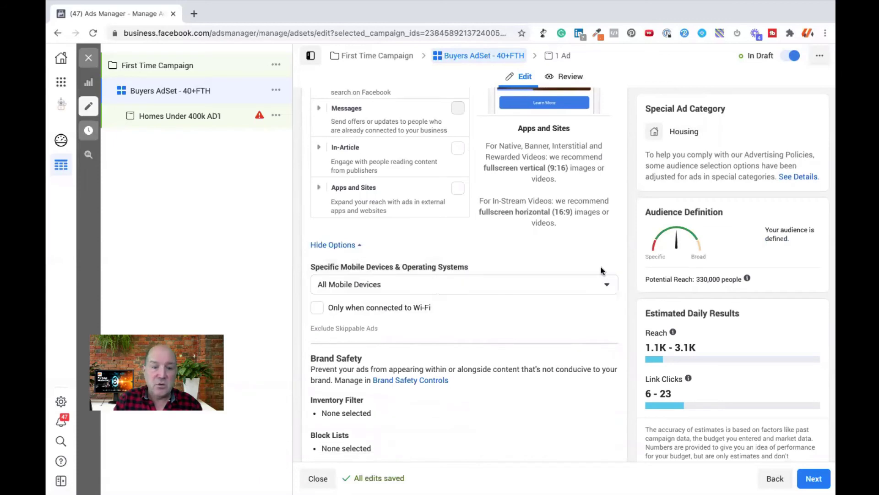
left_click(323, 308)
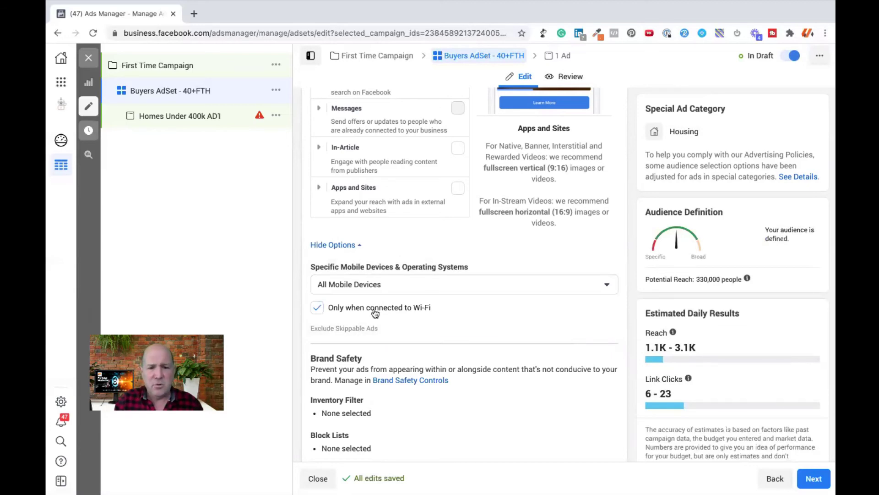
scroll(406, 319, "down", 5)
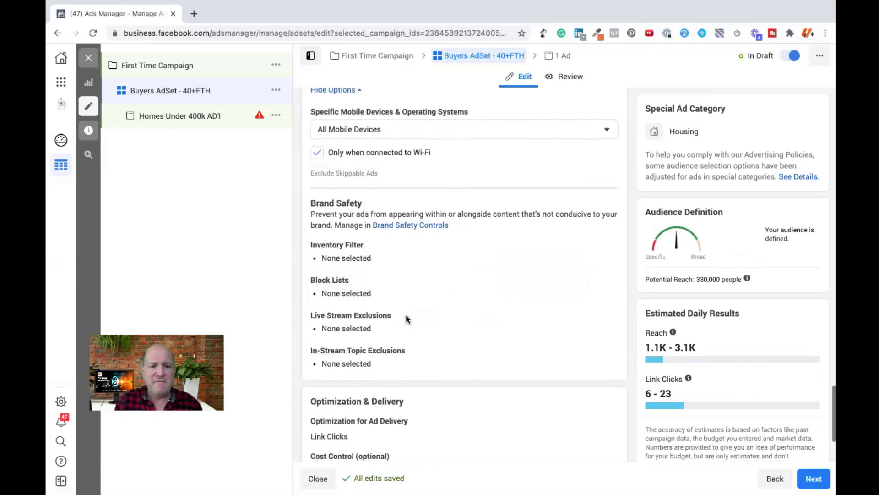
scroll(407, 319, "down", 3)
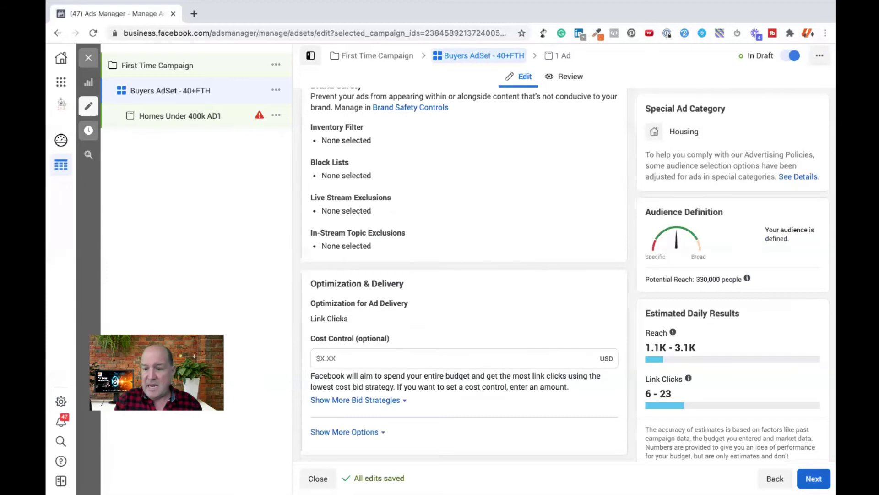
Continue to the ad level and flip between sample home listings in the preview
left_click(814, 478)
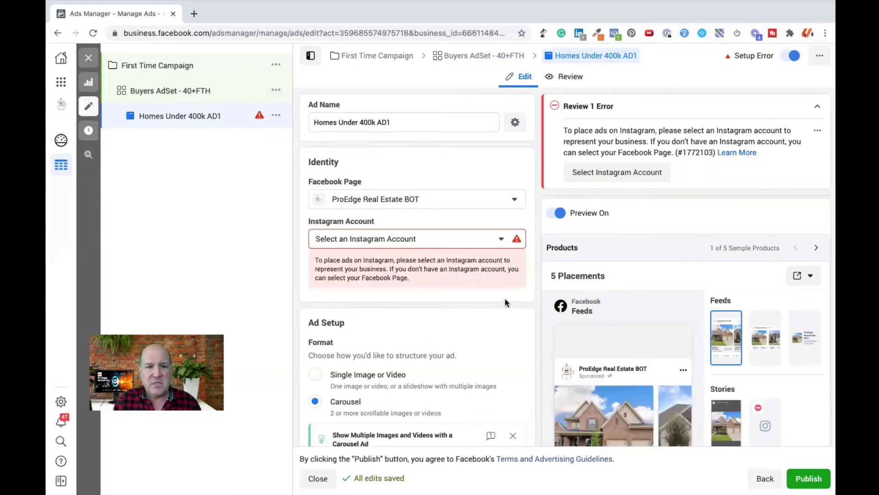
left_click(817, 249)
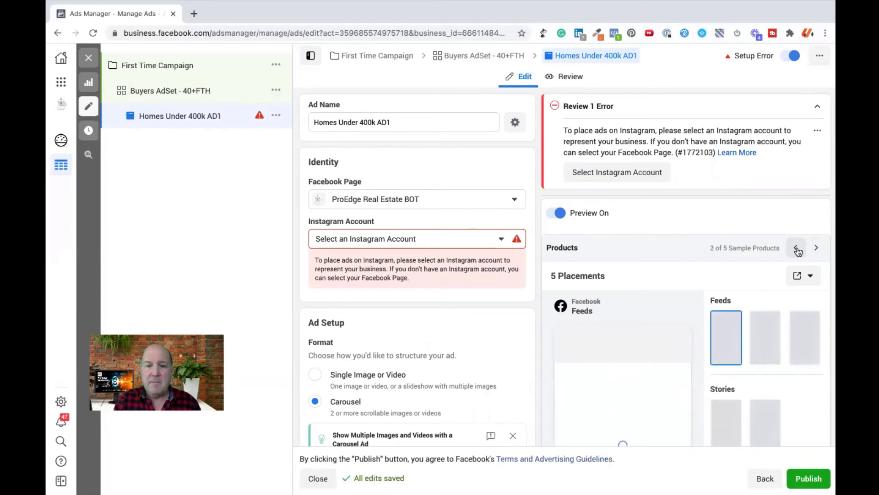
left_click(797, 248)
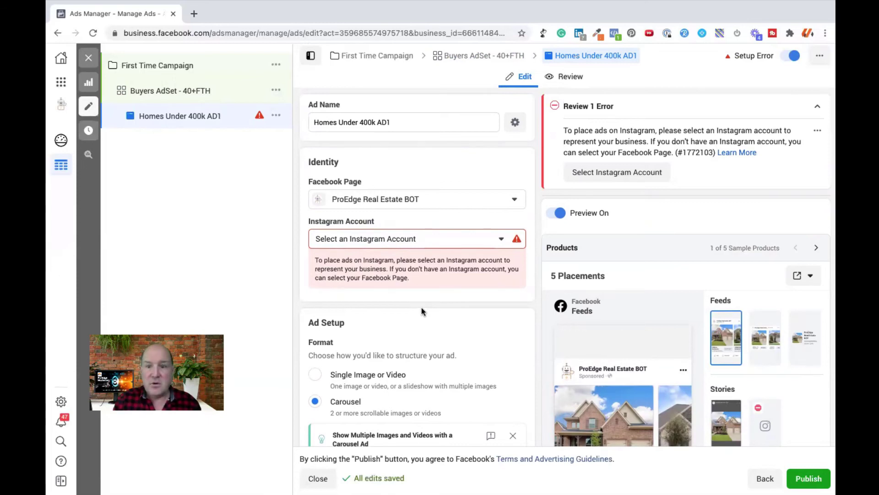
Set the ad format to Single Image or Video and move down to Ad Creative
scroll(419, 295, "down", 4)
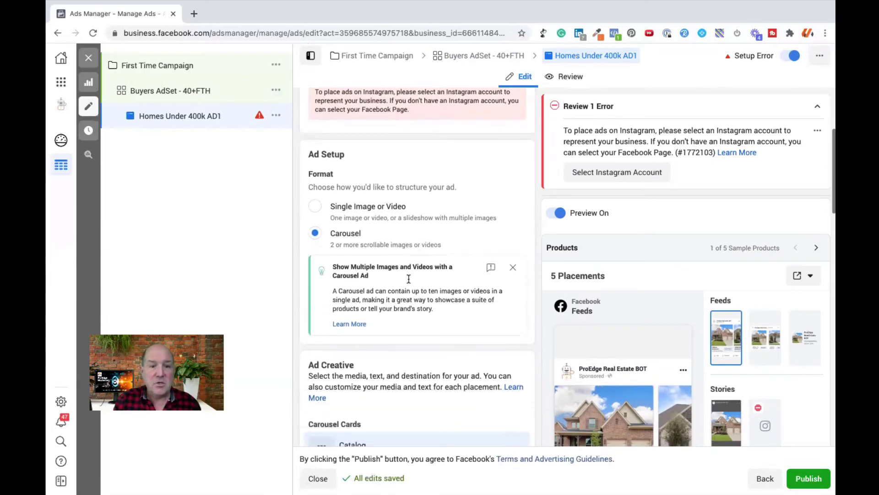
left_click(345, 207)
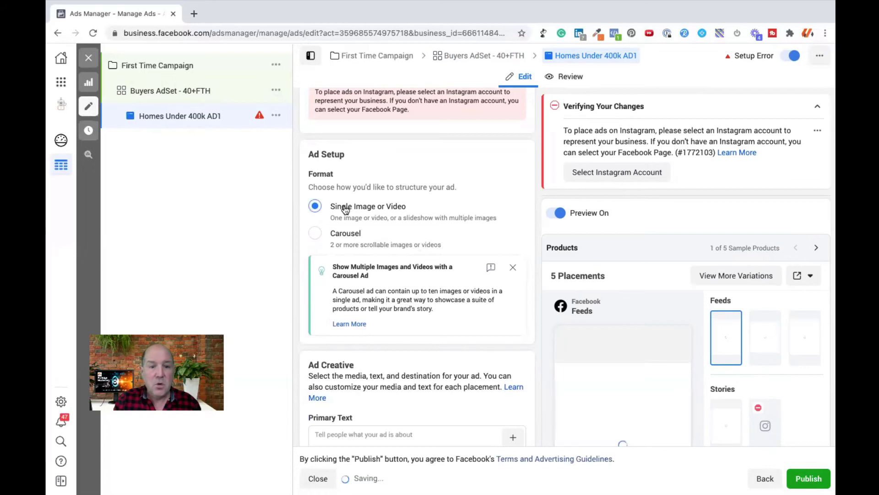
left_click(316, 234)
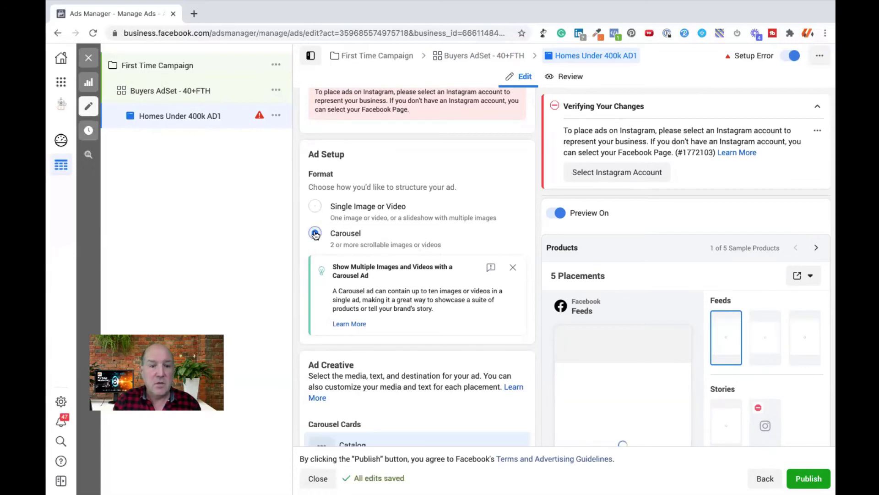
left_click(347, 207)
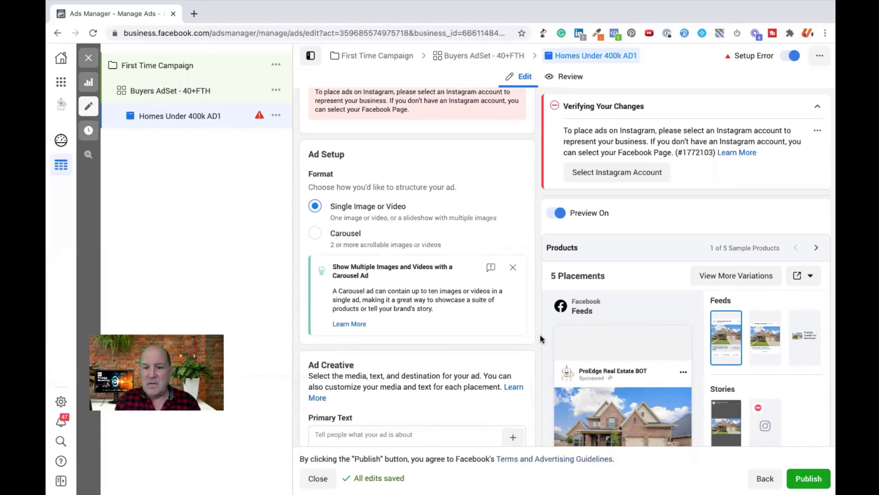
scroll(540, 338, "down", 3)
scroll(630, 397, "down", 2)
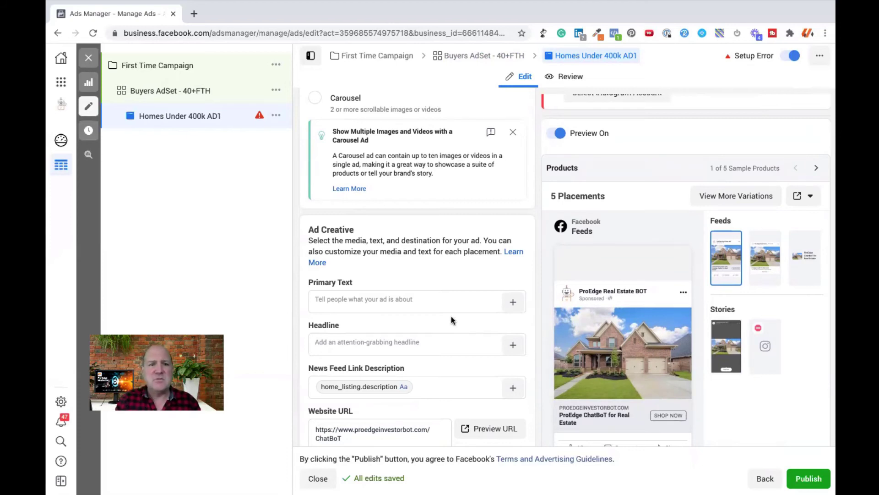
scroll(451, 320, "up", 3)
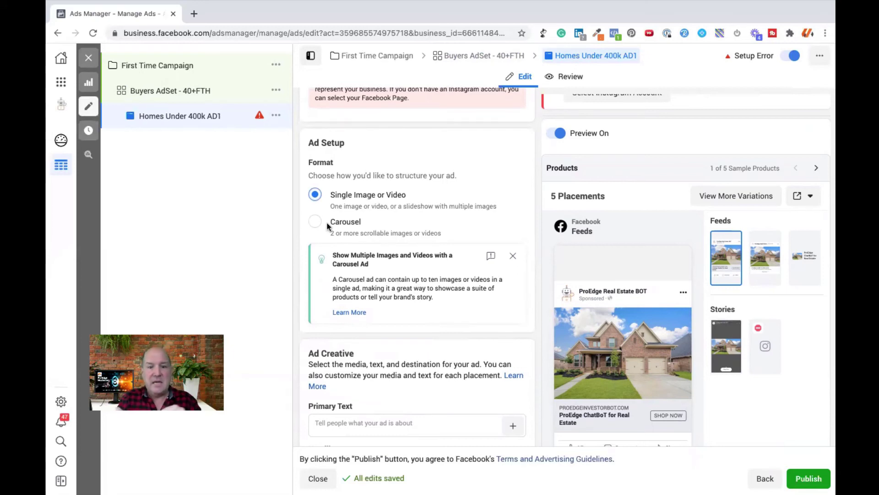
scroll(371, 283, "down", 1)
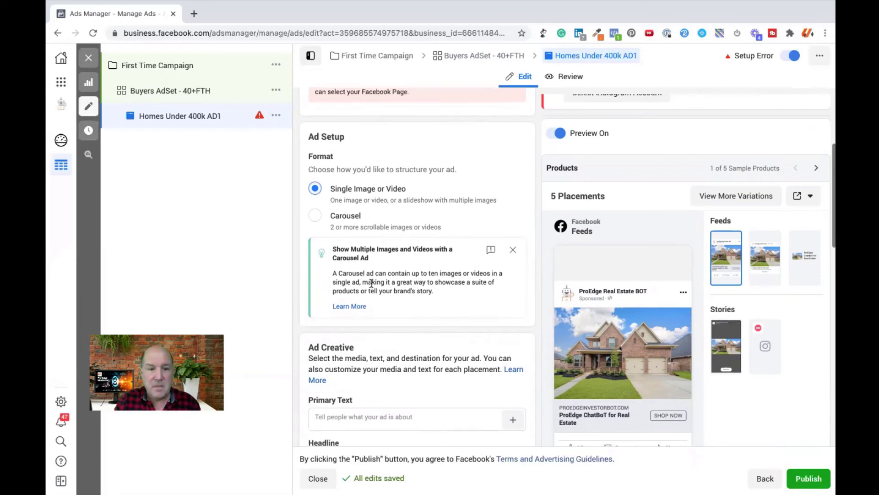
scroll(371, 282, "down", 4)
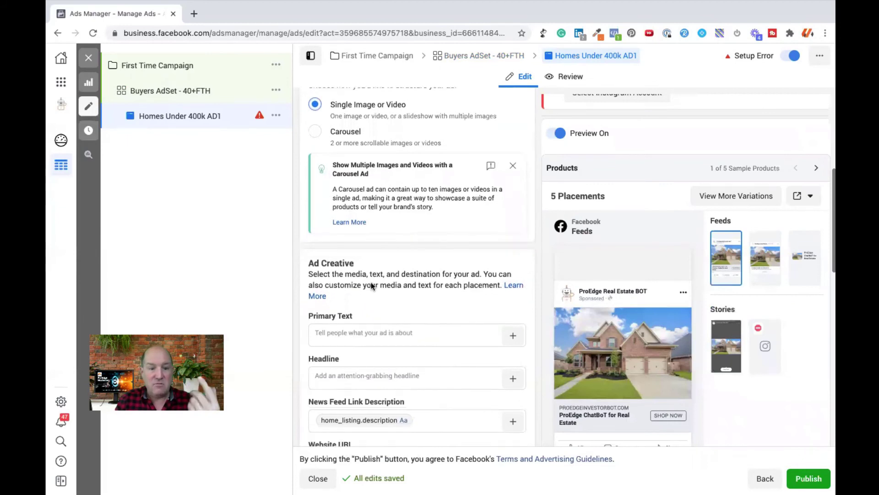
scroll(371, 283, "down", 5)
scroll(371, 282, "up", 5)
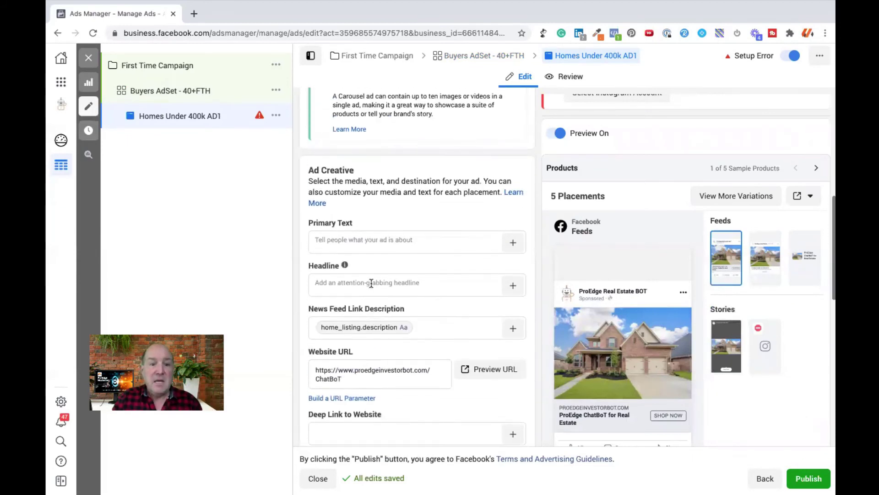
Enter the #NEW LISTINGS! primary text and the headline 'See these listings BEFORE Anyone Else'
scroll(371, 283, "up", 1)
left_click(352, 254)
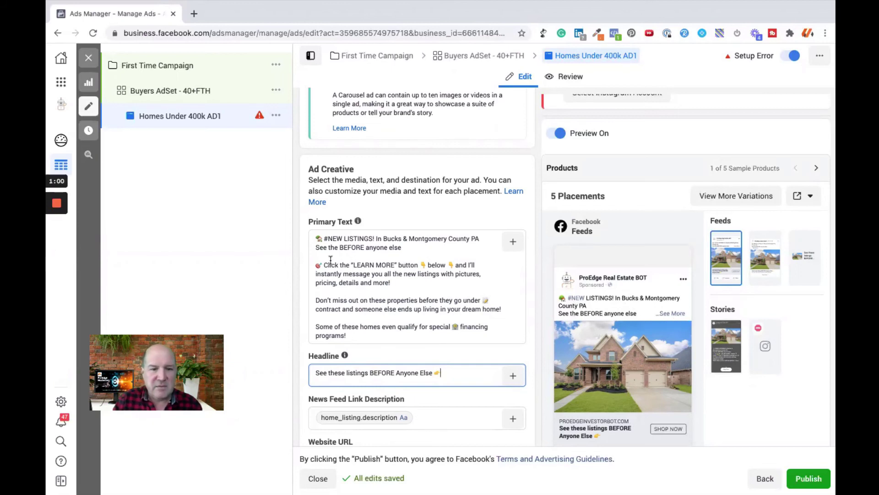
left_click_drag(324, 265, 345, 316)
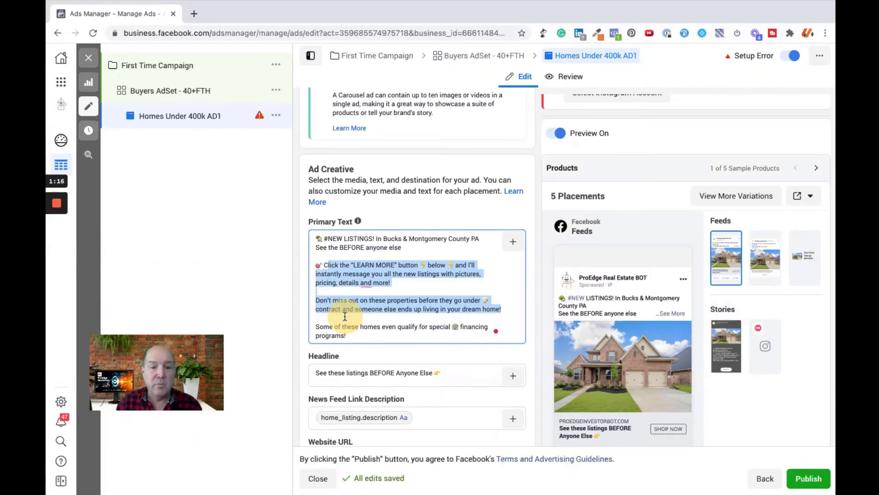
left_click(391, 325)
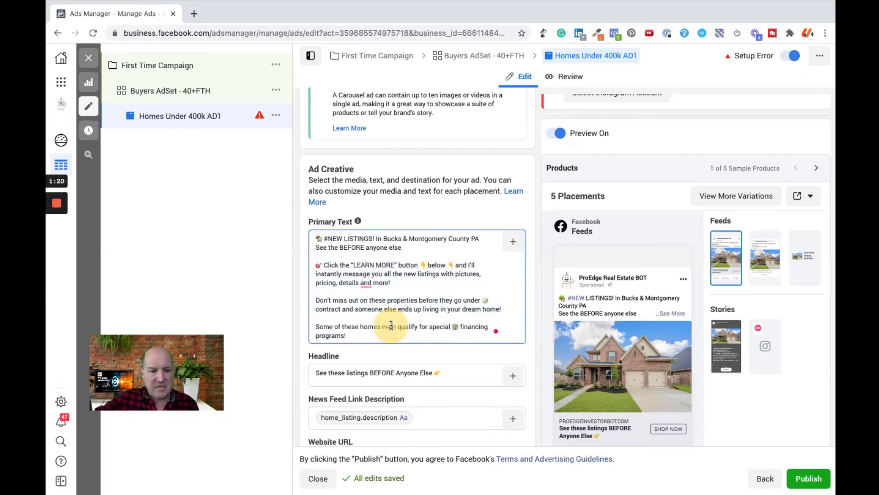
triple_click(365, 373)
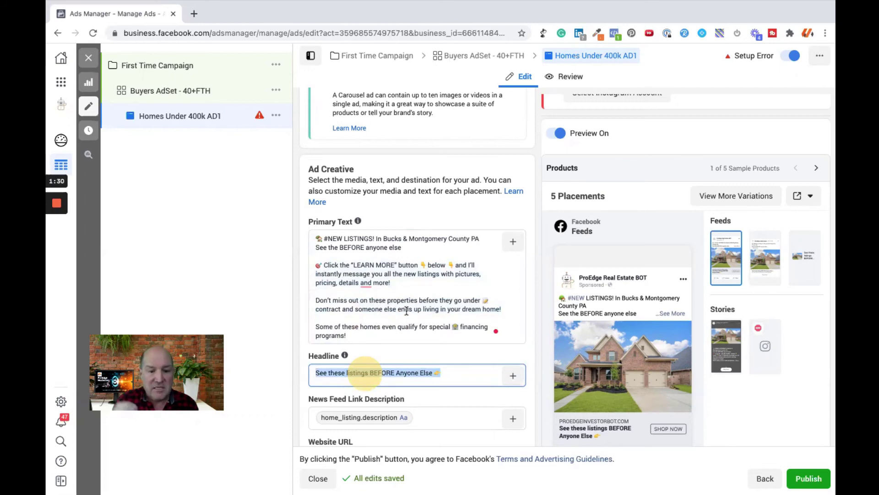
Change the call to action from Shop Now to Learn More
scroll(406, 311, "down", 3)
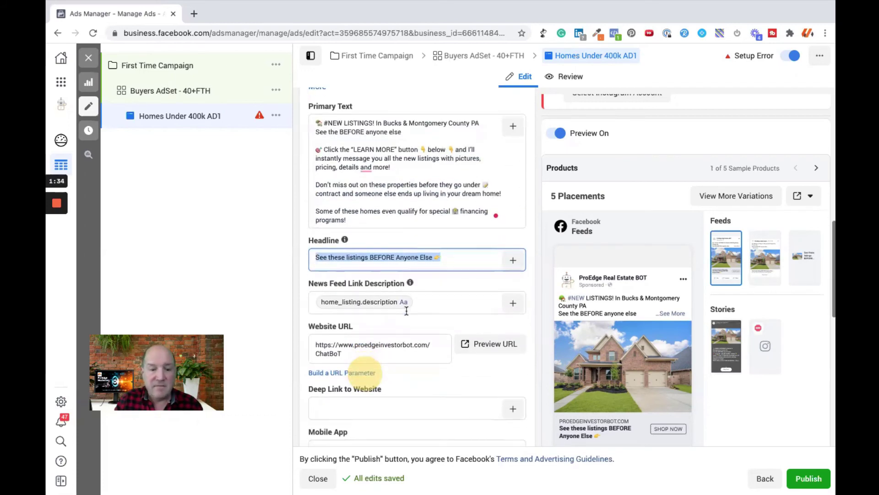
scroll(407, 311, "down", 1)
scroll(407, 313, "down", 1)
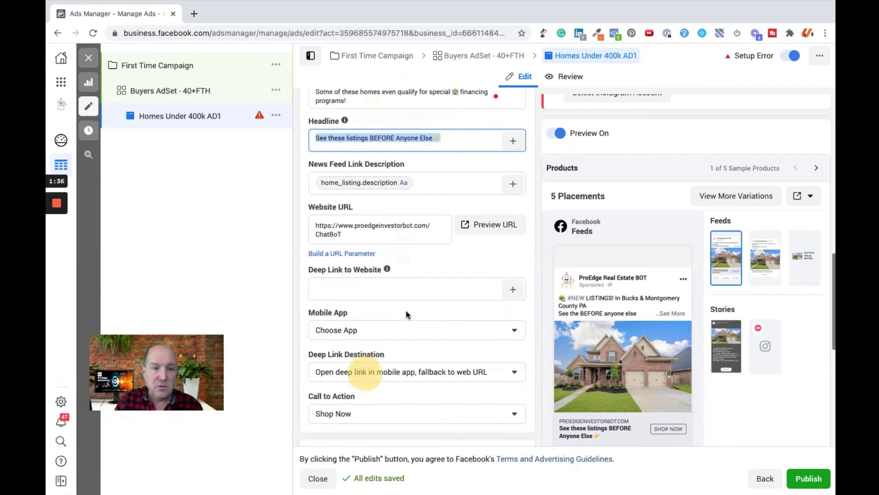
scroll(407, 314, "down", 1)
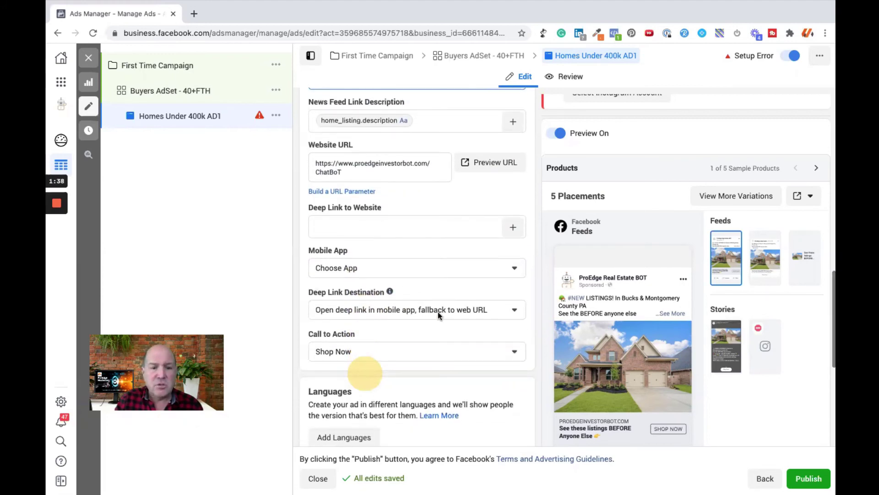
left_click(332, 349)
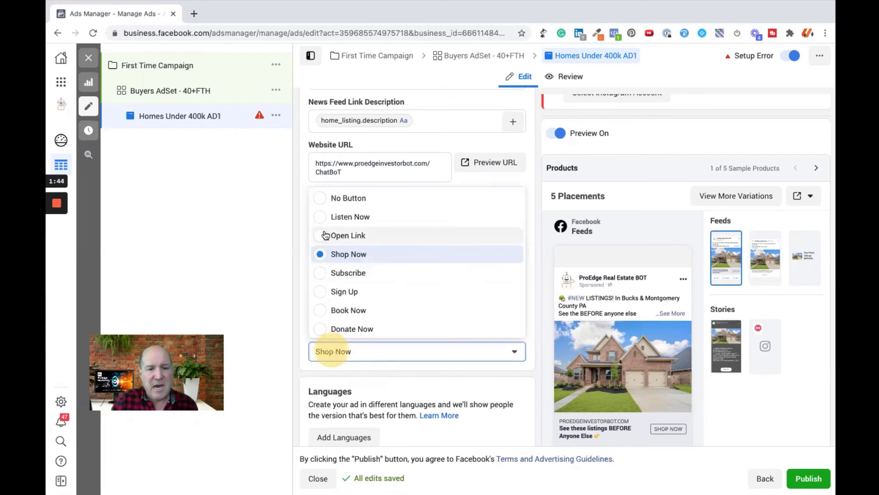
scroll(326, 318, "down", 3)
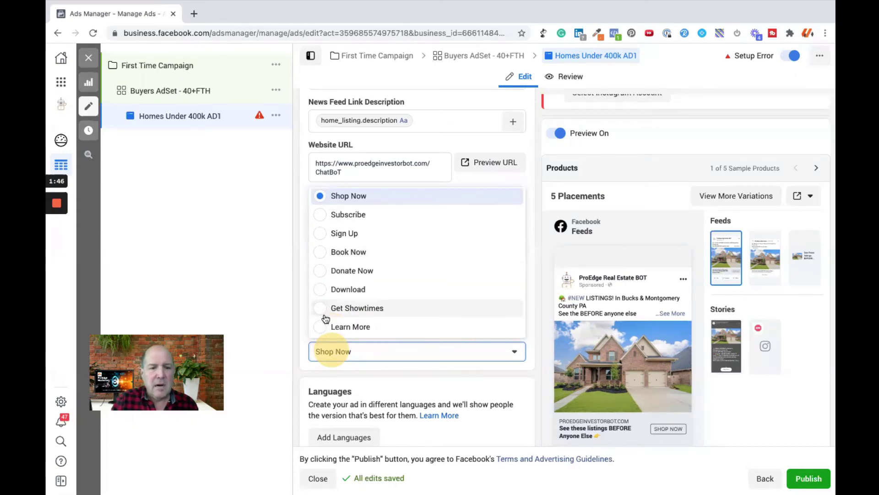
left_click(321, 327)
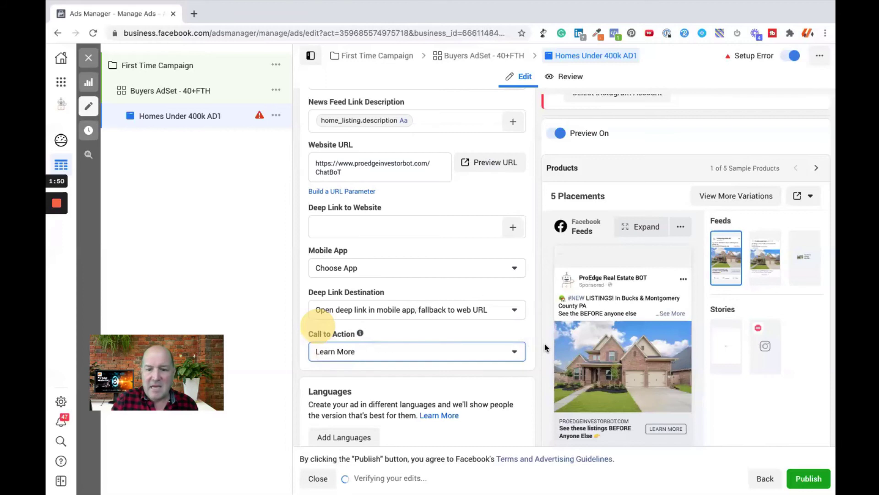
scroll(589, 427, "down", 2)
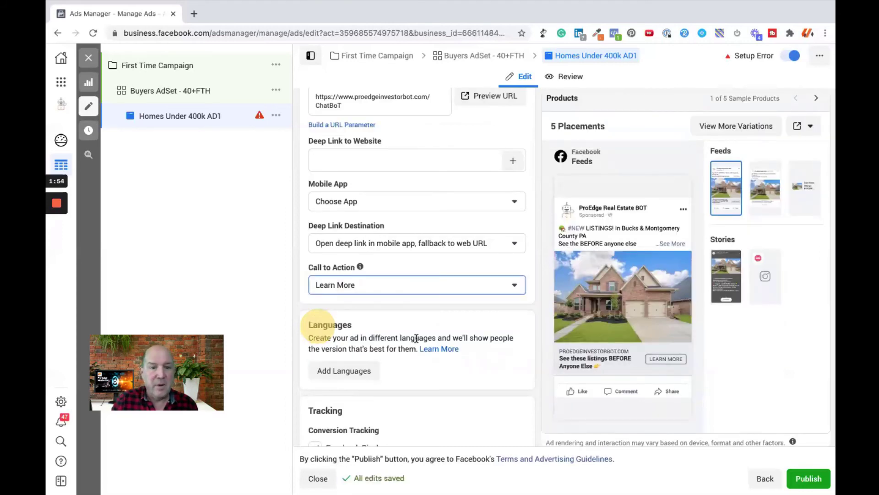
scroll(416, 338, "up", 3)
scroll(416, 338, "up", 5)
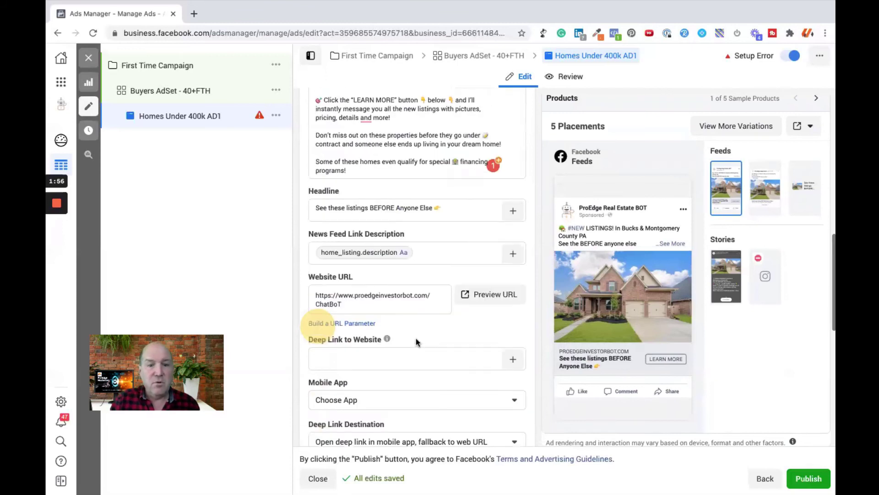
scroll(416, 338, "up", 1)
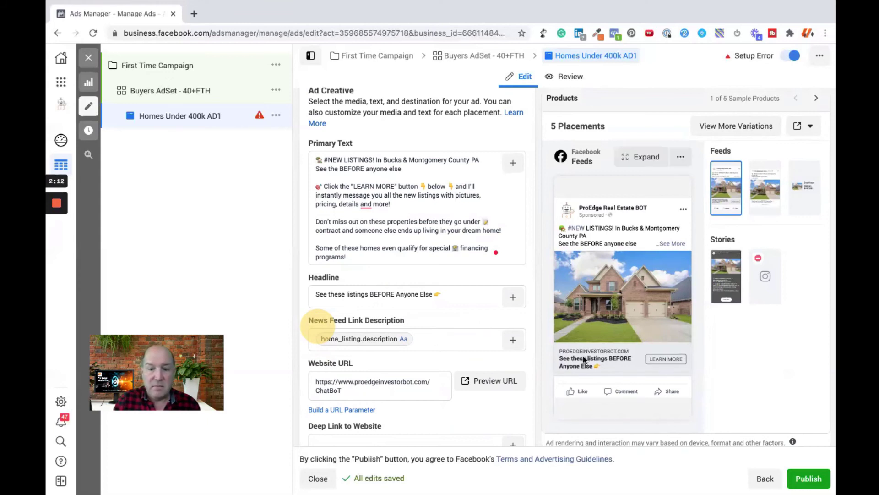
Replace the typed headline with the catalog's home_listing.name field
triple_click(444, 292)
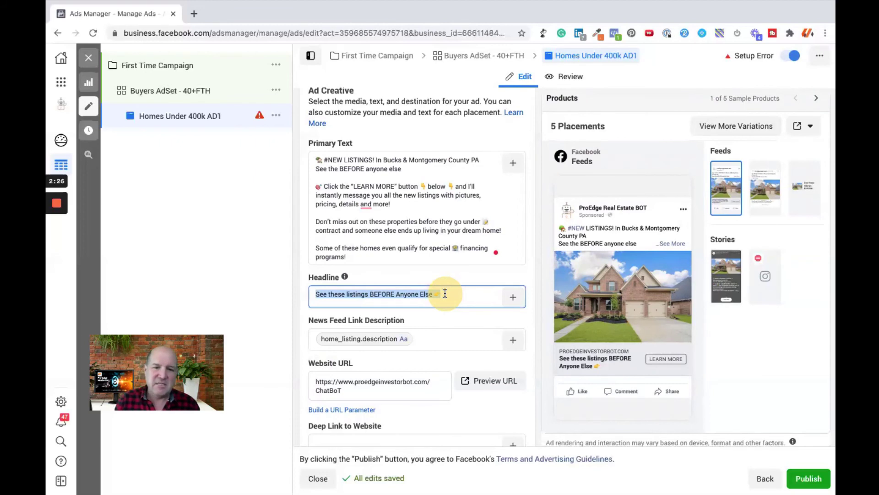
left_click(465, 293)
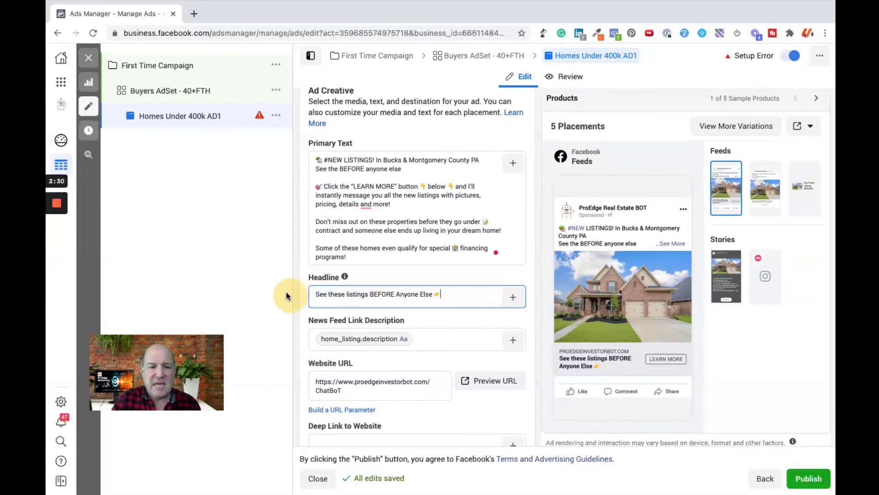
key("super+a")
key("BackSpace")
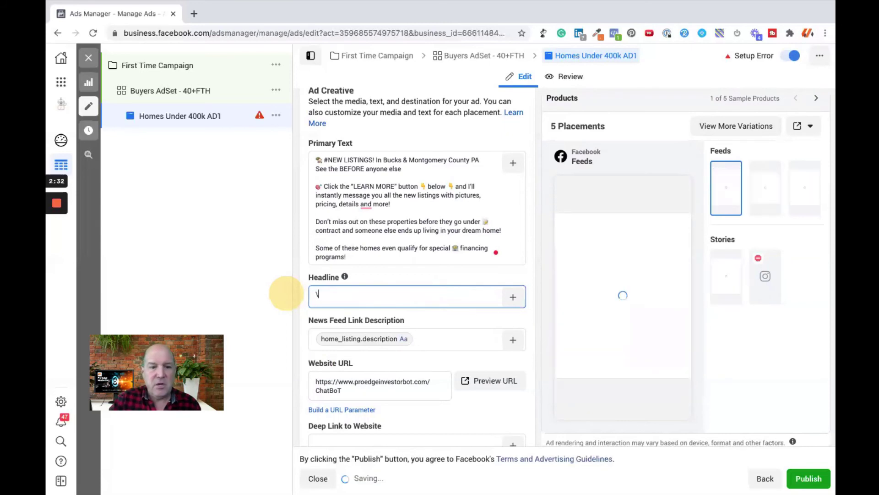
left_click(510, 299)
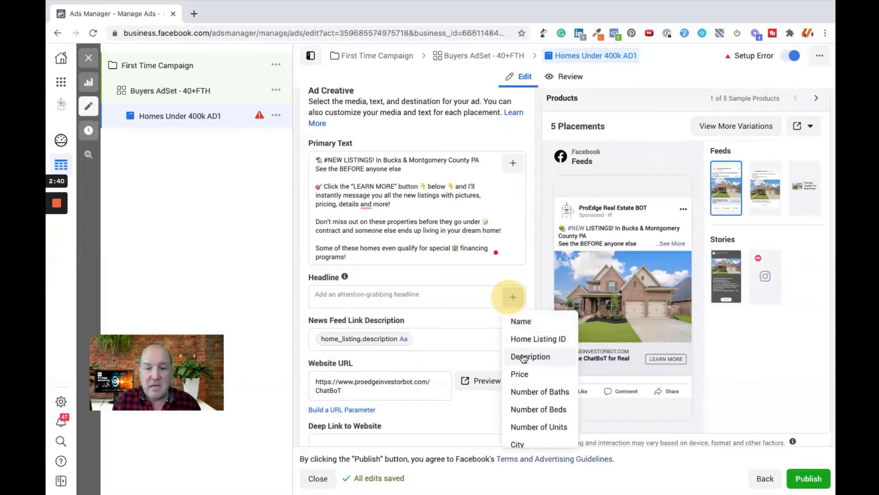
scroll(523, 357, "down", 2)
scroll(524, 358, "down", 3)
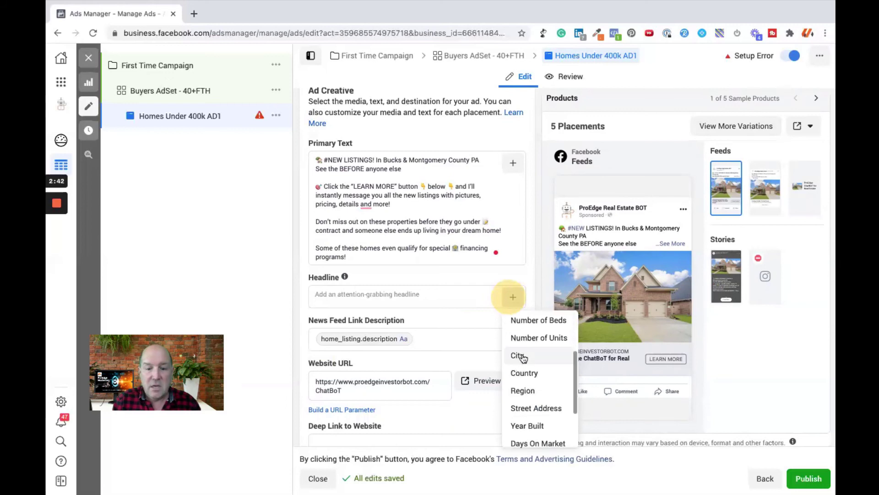
scroll(524, 358, "down", 4)
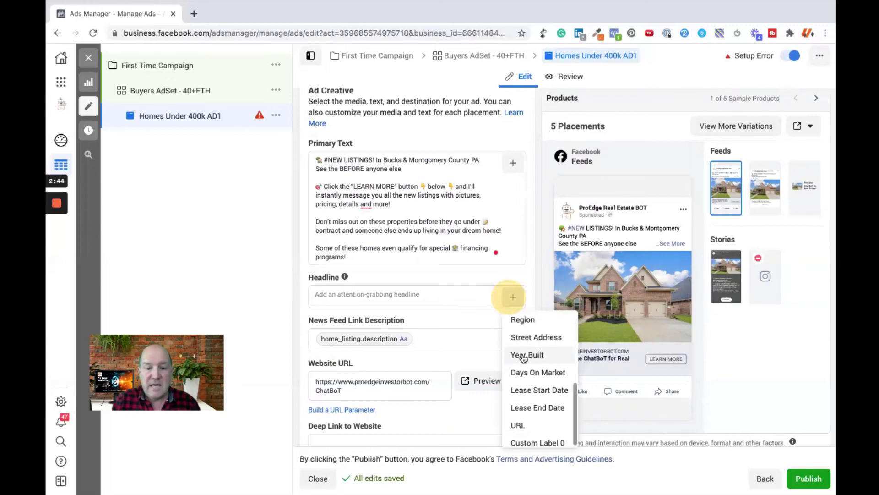
scroll(523, 358, "up", 7)
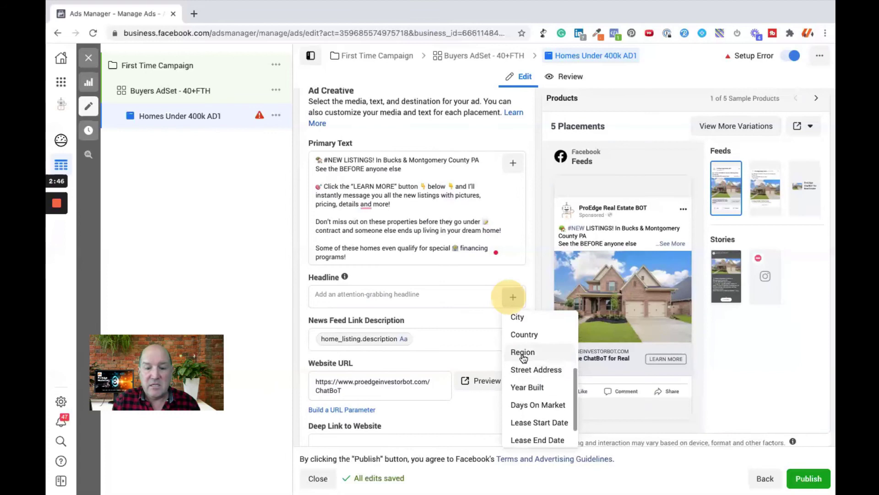
scroll(523, 358, "up", 3)
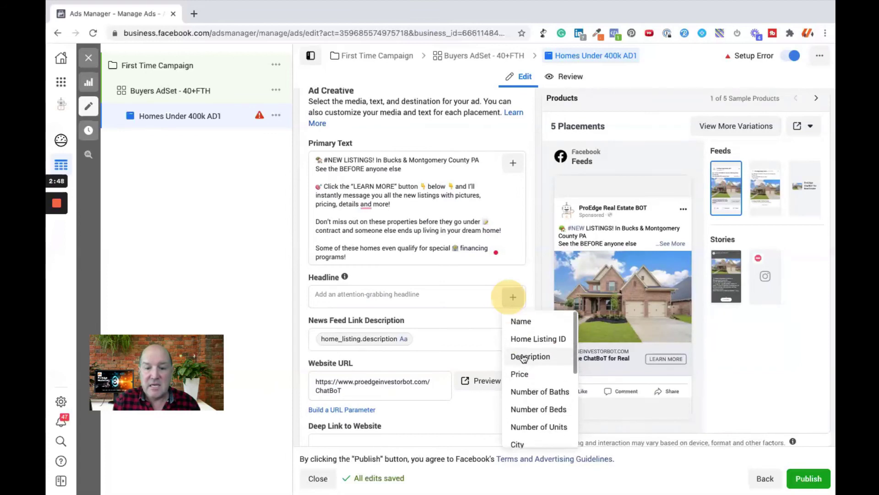
left_click(519, 321)
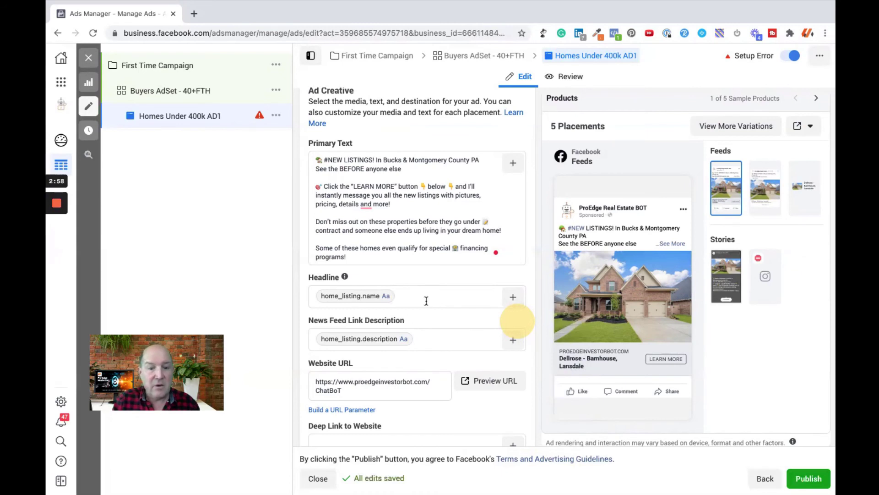
Start the link description with 'Beds :' followed by the number-of-beds field
left_click(435, 336)
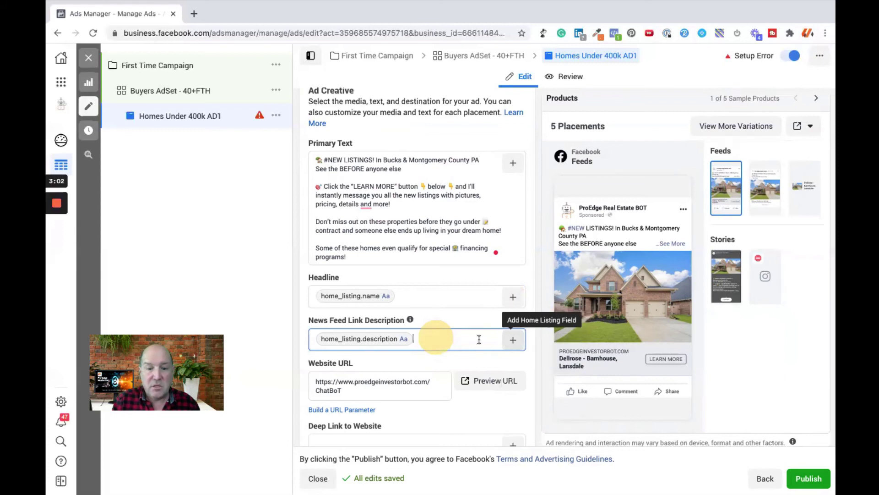
key("BackSpace")
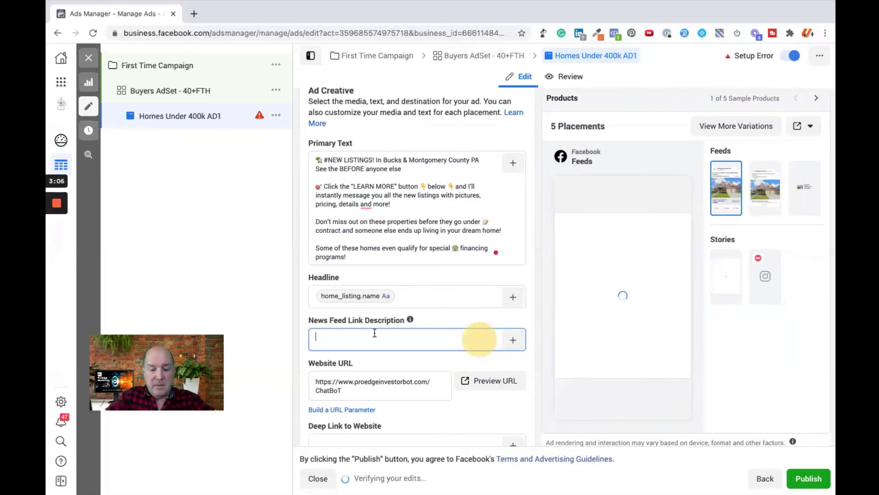
type("Beds ")
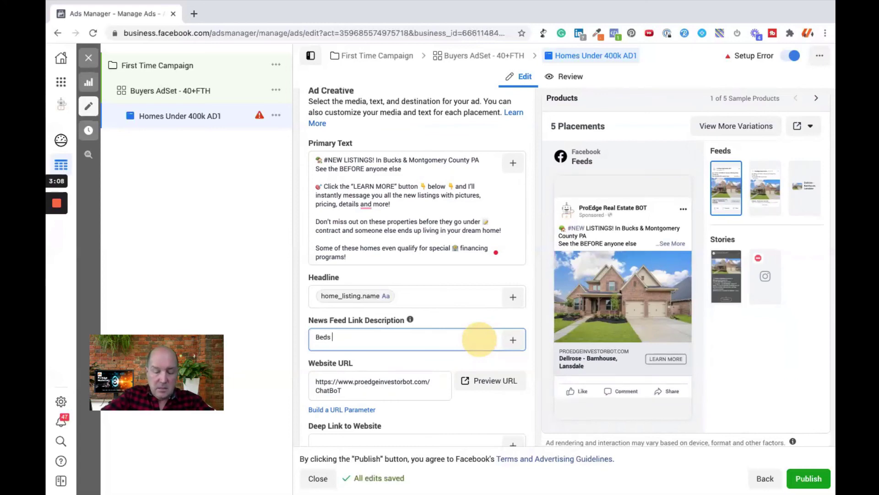
type(":")
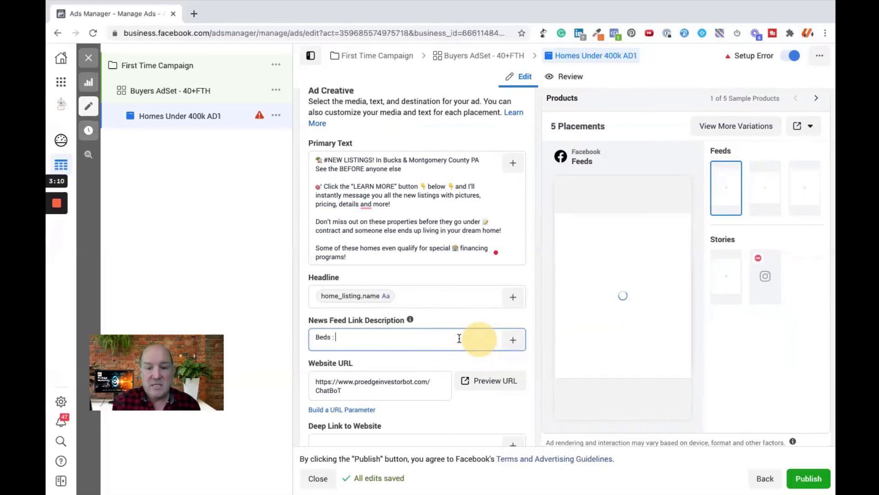
left_click(513, 340)
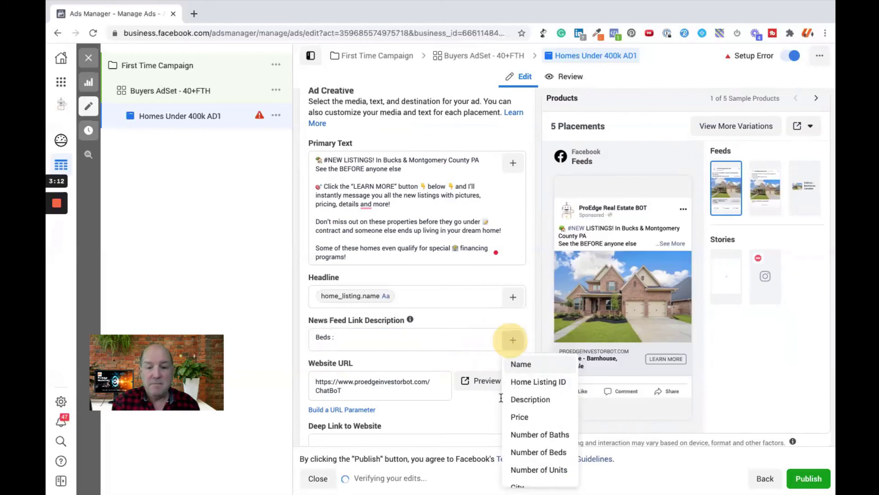
left_click(520, 450)
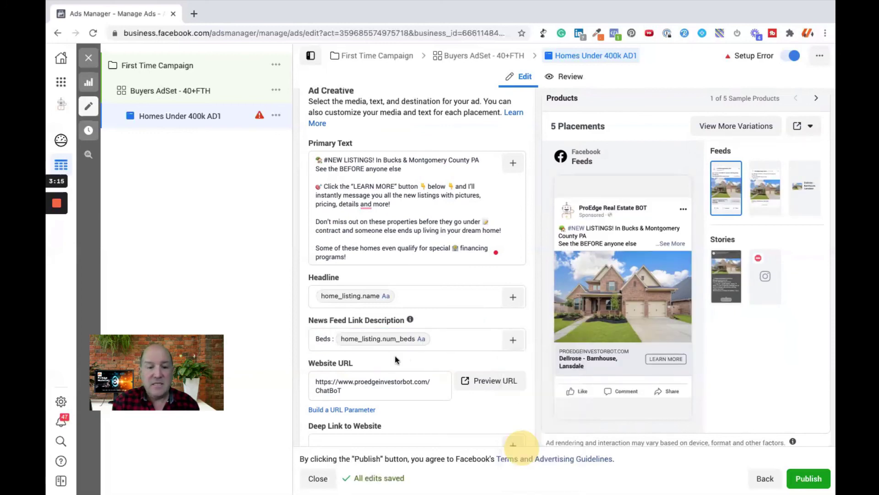
Append 'Price:' and the catalog price field to the link description
left_click(460, 340)
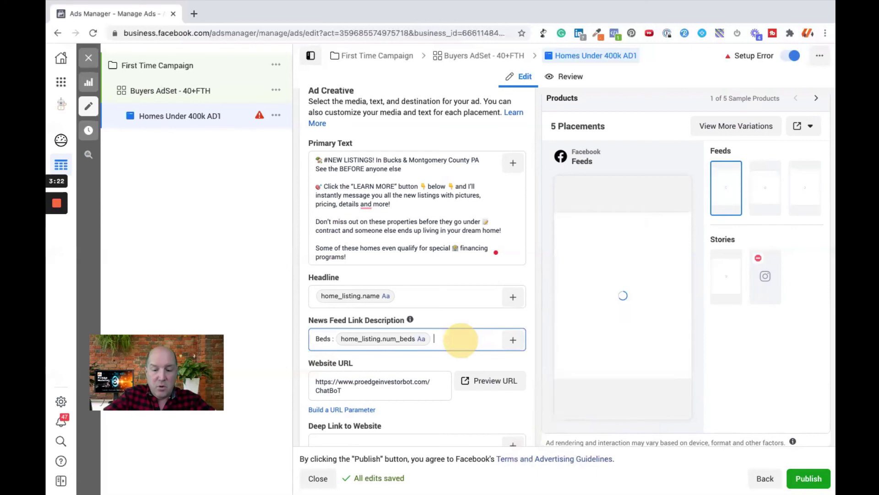
type("Pricie")
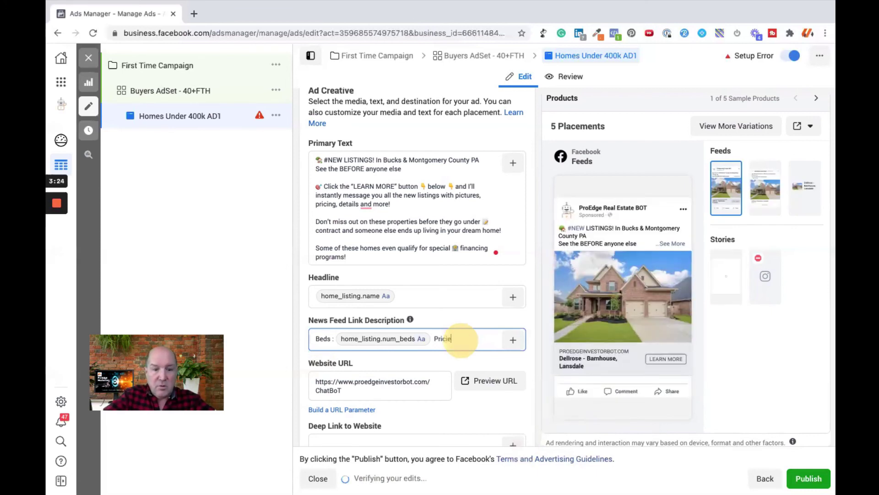
key("BackSpace")
key("BackSpace")
type("e")
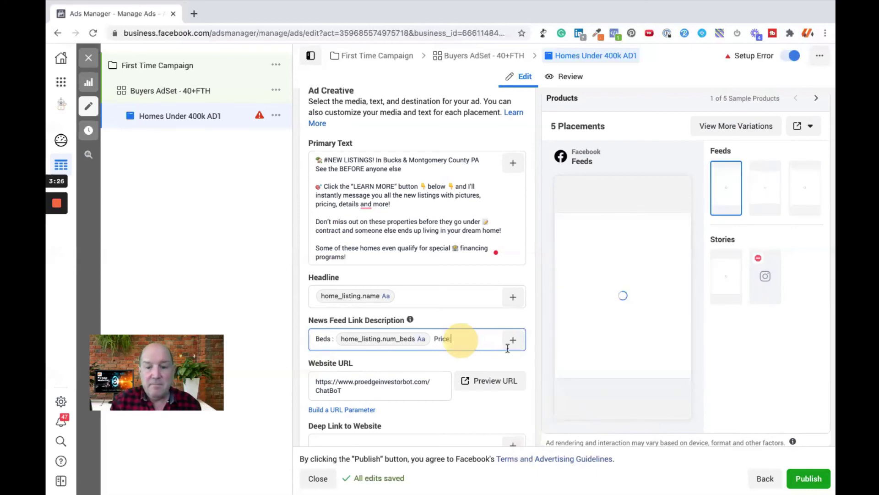
type(":")
left_click(513, 340)
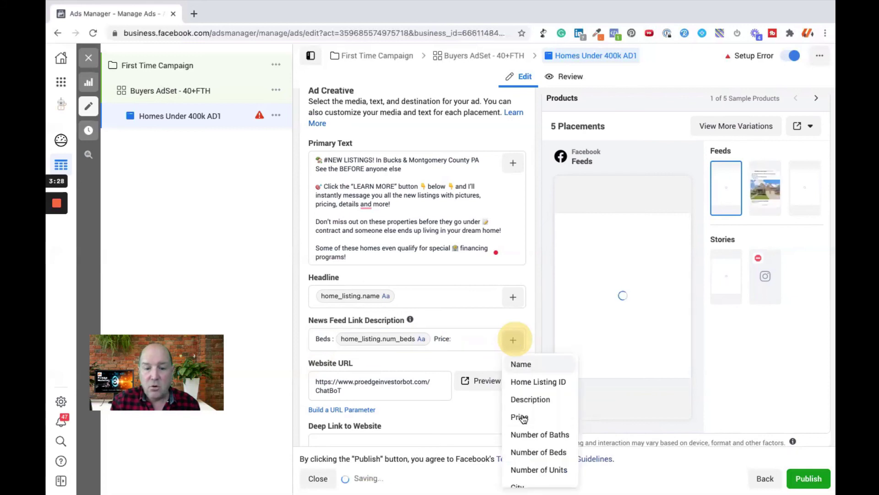
left_click(522, 416)
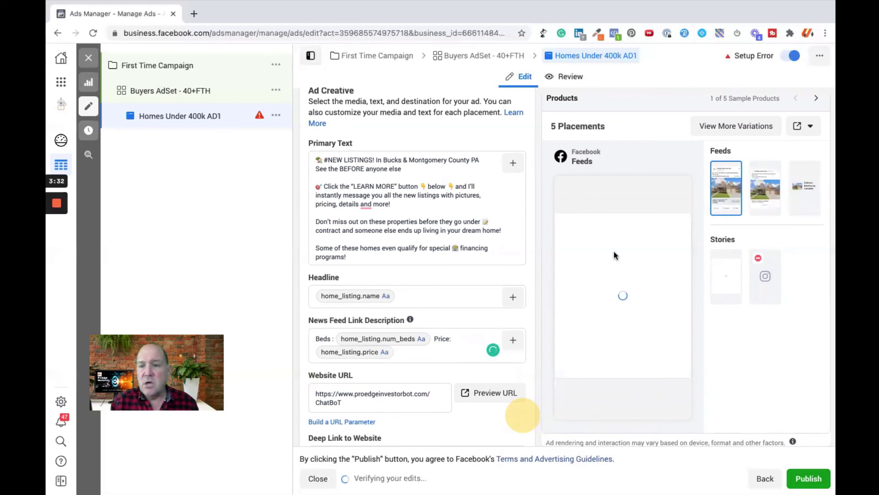
Preview the ad in Facebook Marketplace, showing Dellrose - Barnhouse, Lansdale with Beds : 4 Price $399,995
left_click(764, 188)
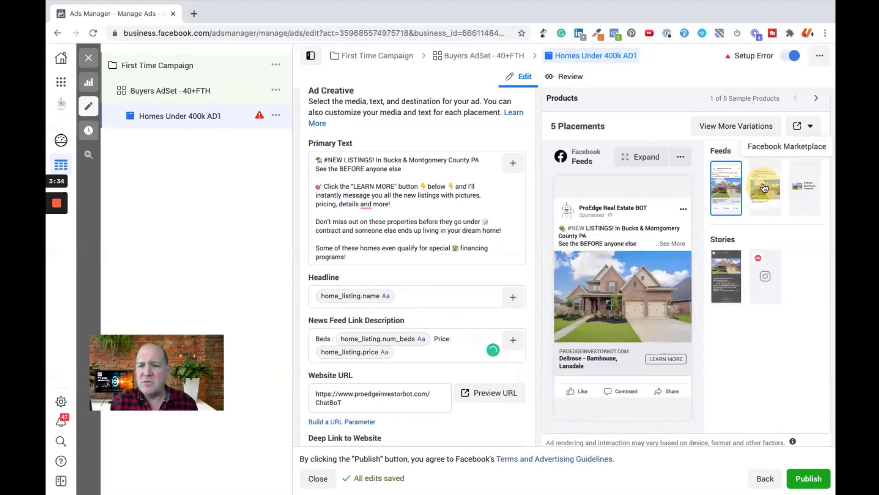
left_click(765, 188)
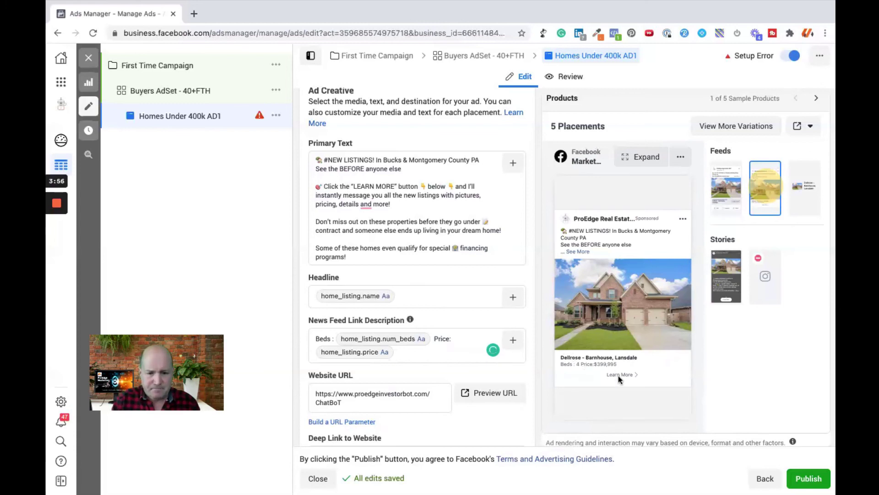
scroll(619, 375, "down", 2)
scroll(534, 365, "down", 2)
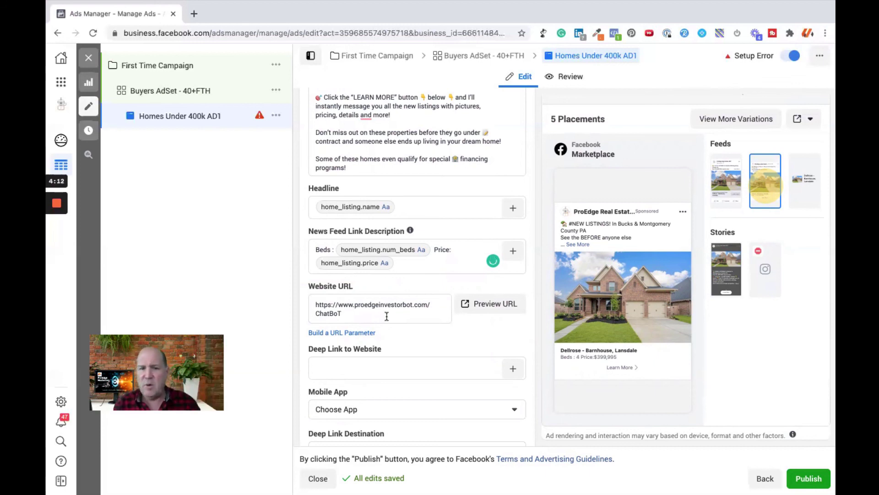
scroll(387, 316, "down", 3)
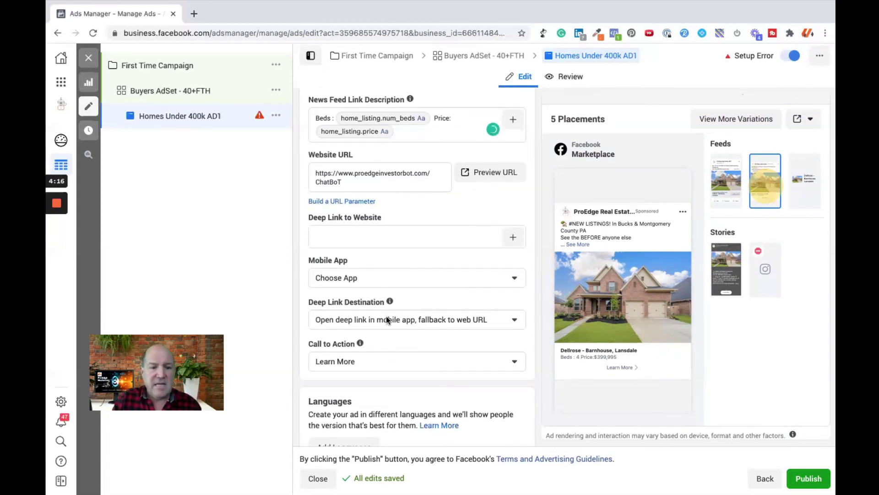
scroll(386, 319, "down", 1)
scroll(386, 319, "down", 2)
scroll(386, 319, "up", 5)
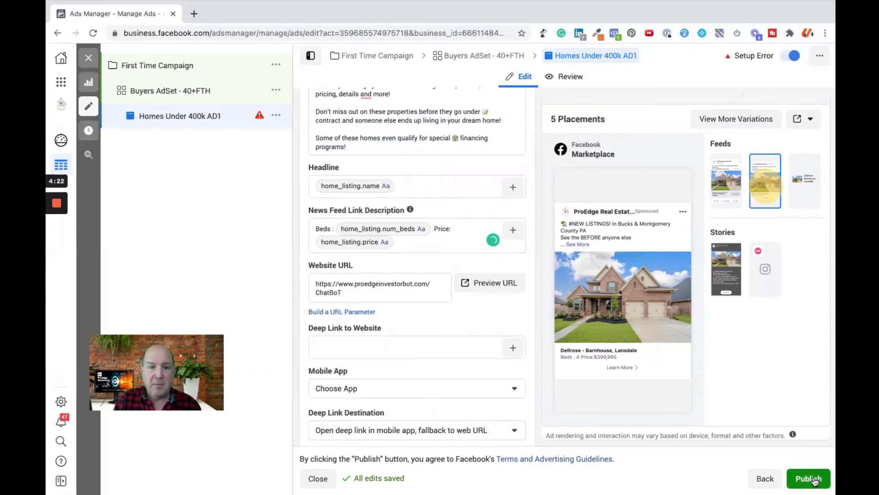
Close the ad editor and go to the Ads table, where Homes Under 400k AD1 shows Setup Error
left_click(88, 57)
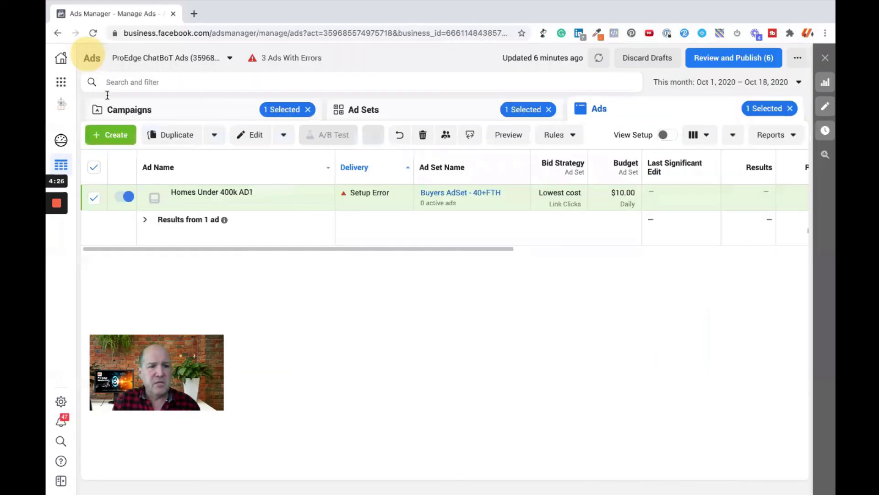
left_click(161, 111)
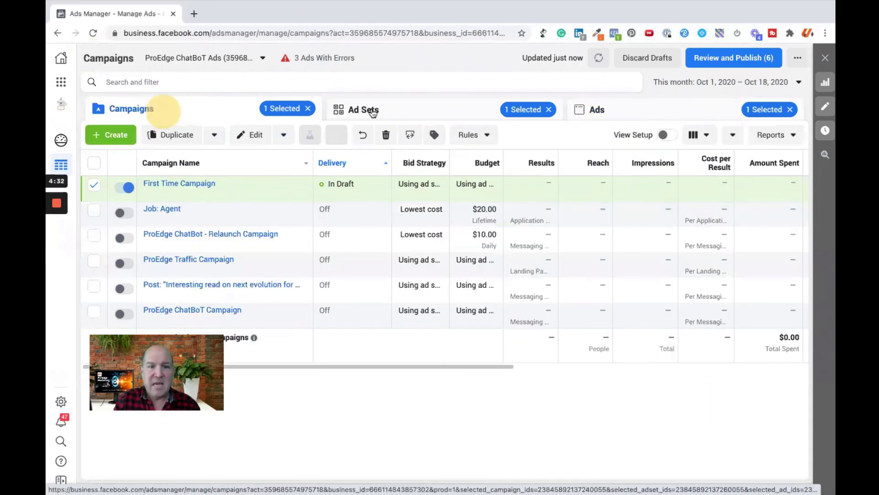
left_click(374, 113)
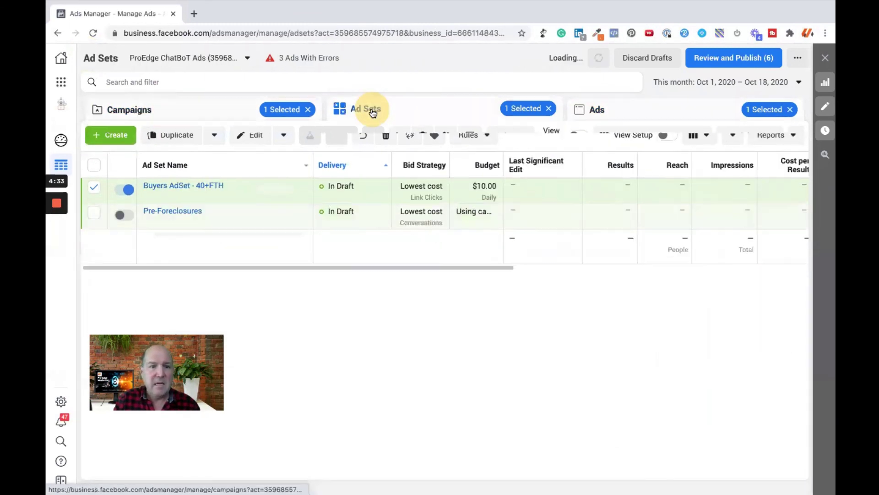
left_click(604, 112)
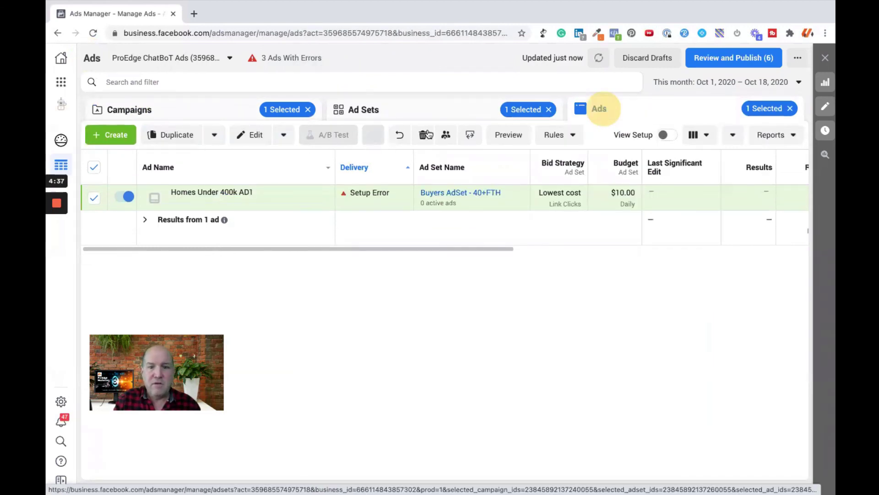
Open the ad preview and switch to the Desktop Marketplace Details Page placement (7 of 9)
left_click(508, 135)
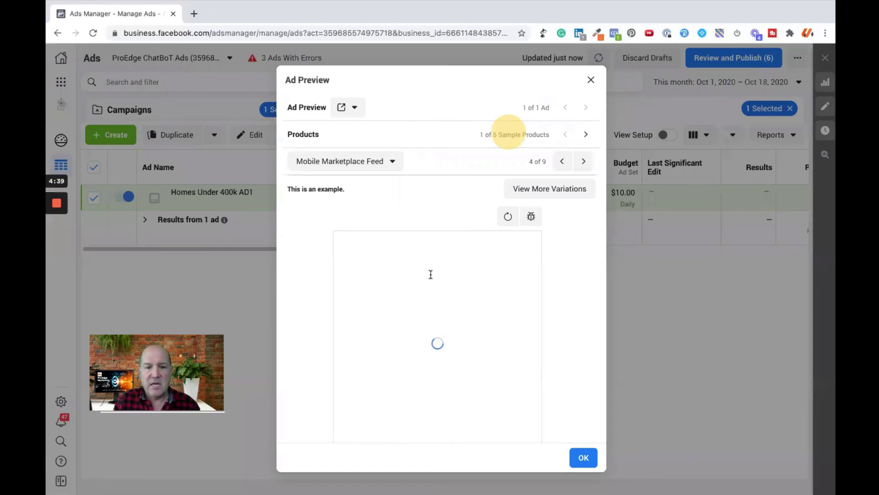
scroll(452, 356, "down", 4)
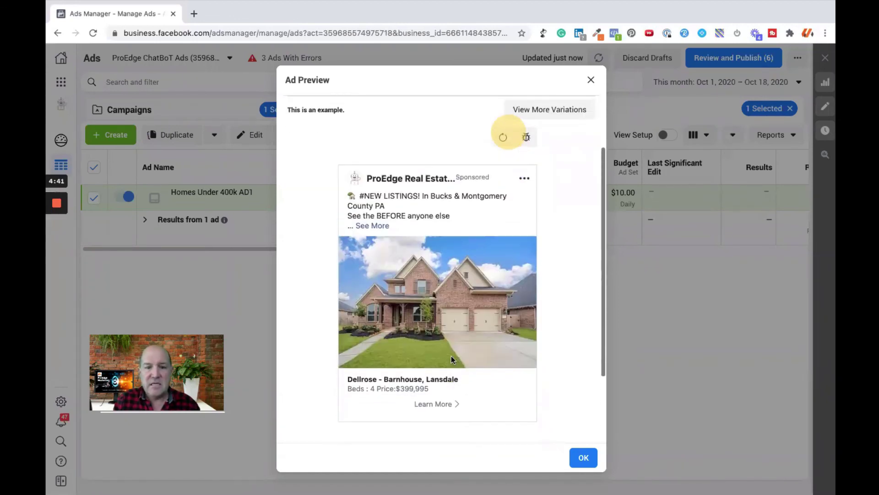
left_click(455, 404)
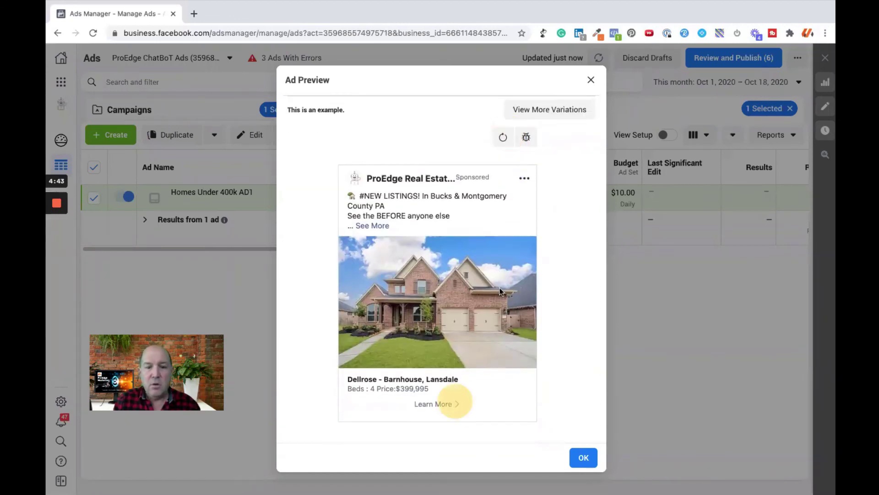
scroll(430, 266, "up", 2)
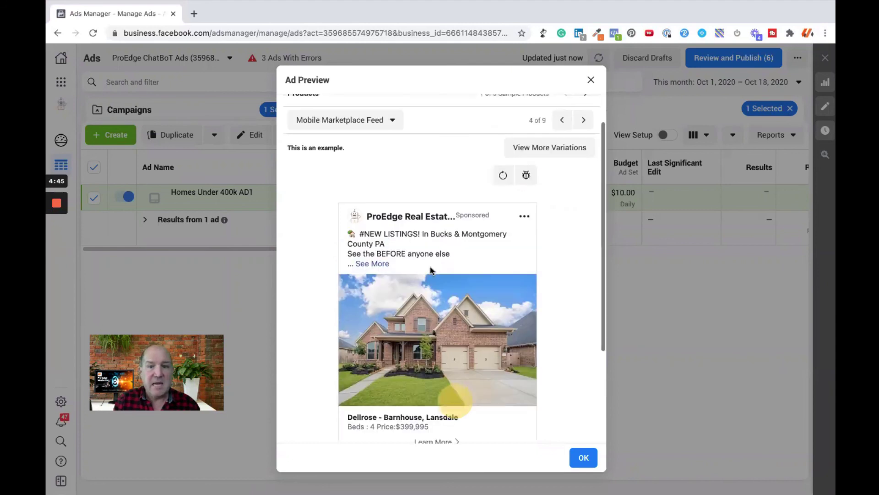
left_click(584, 120)
left_click(583, 120)
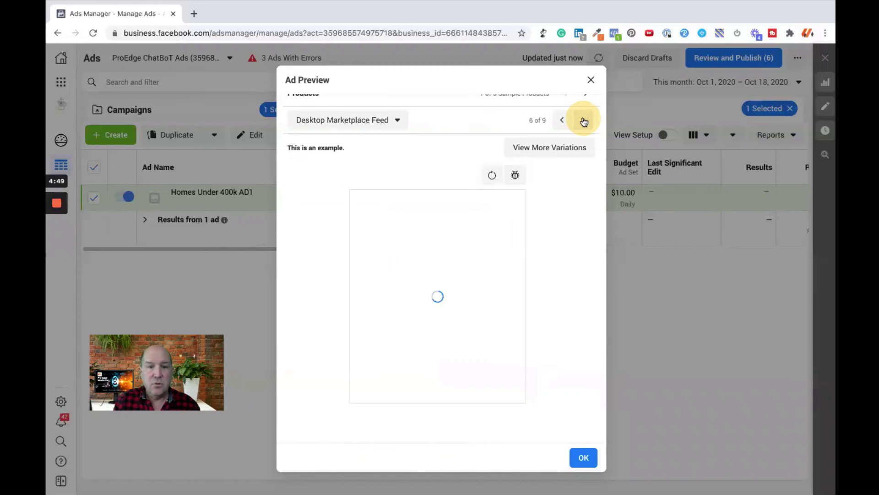
left_click(584, 120)
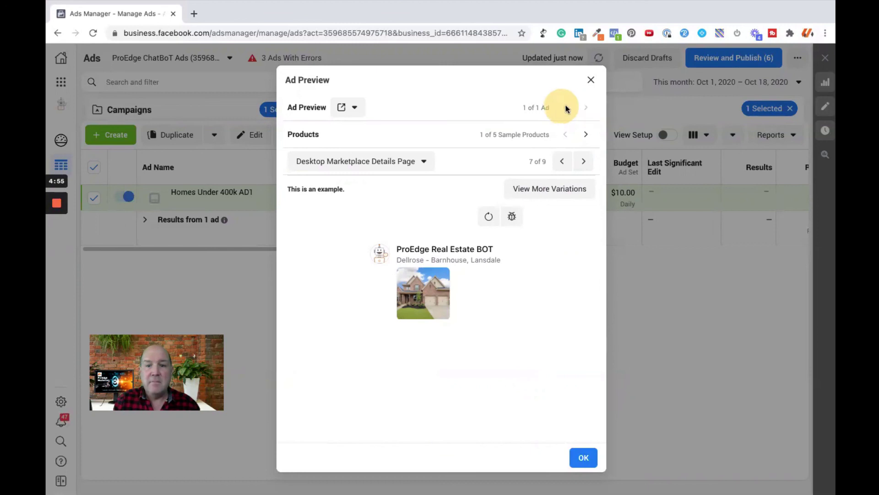
Page through the sample home listings to product 4 of 5
left_click(586, 136)
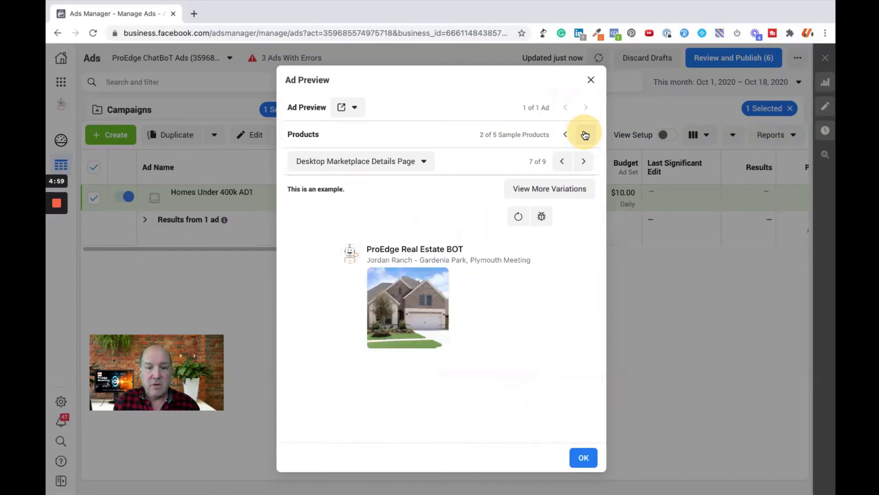
left_click(585, 135)
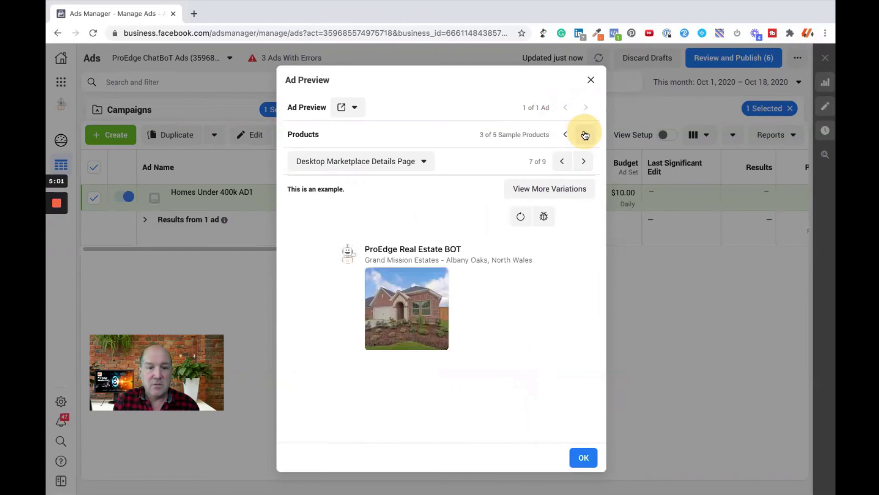
left_click(585, 135)
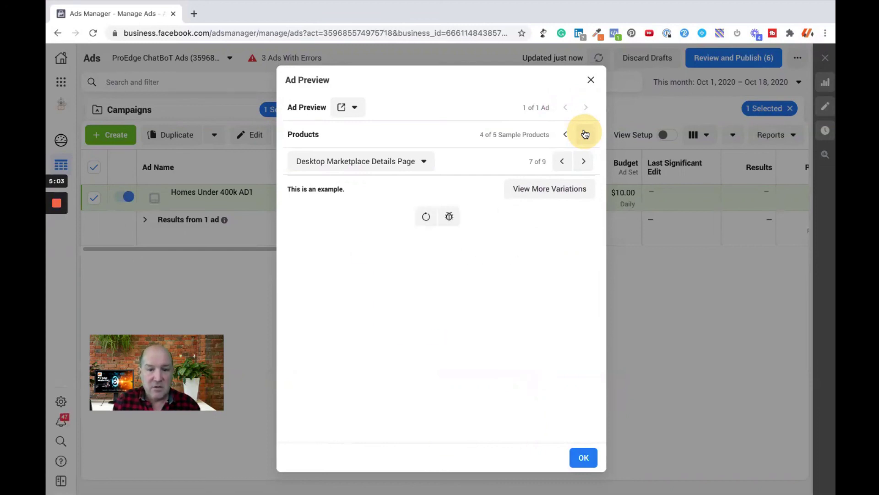